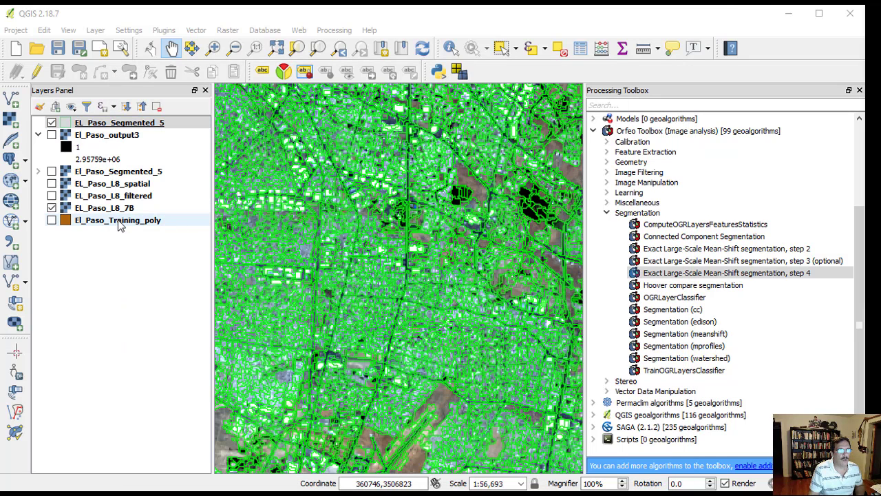
Move El_Paso_Training_poly to the top of the Layers Panel and display its orange training polygons
drag(118, 220, 124, 124)
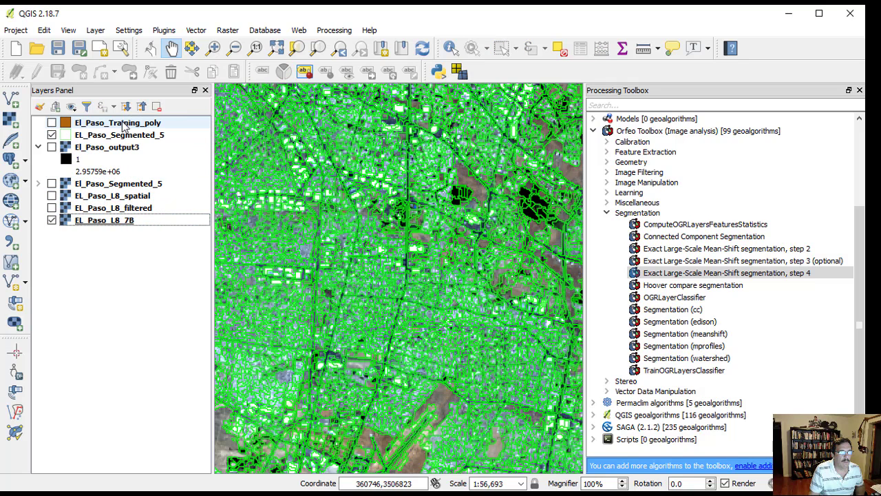
click(51, 122)
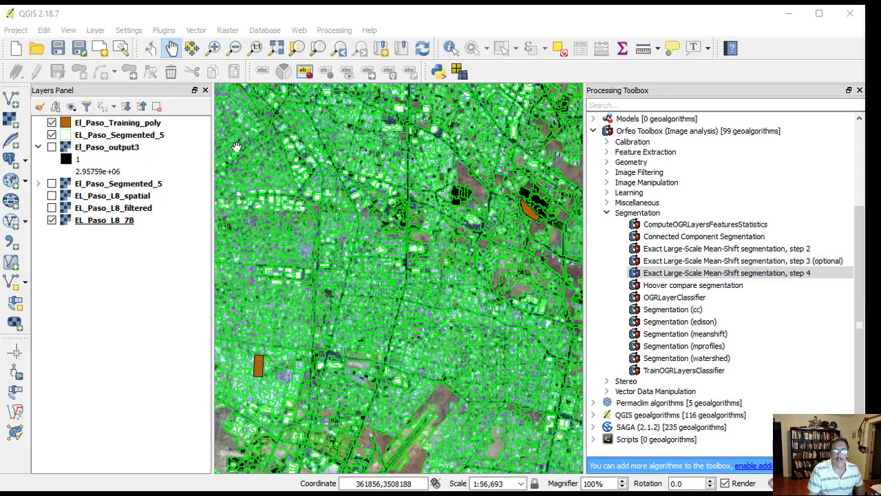
click(139, 123)
click(143, 136)
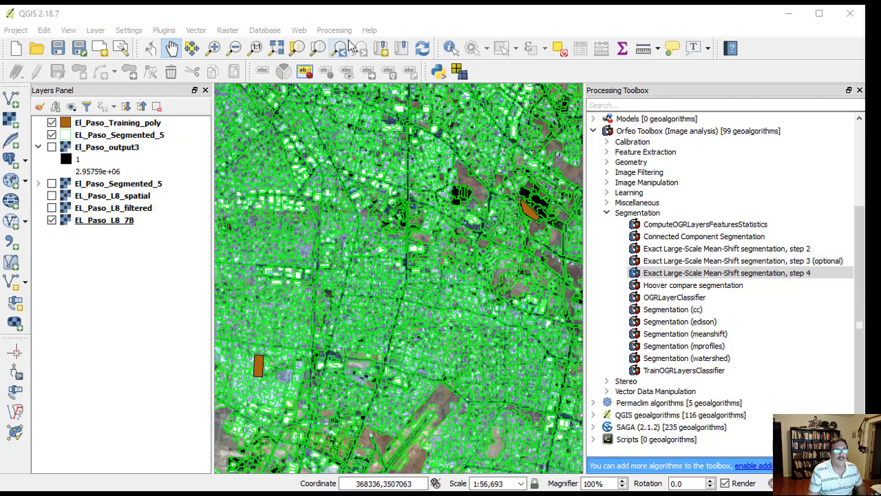
Run Join attributes by location to create El_Paso_S_T_Join and view its 391-feature attribute table
click(196, 31)
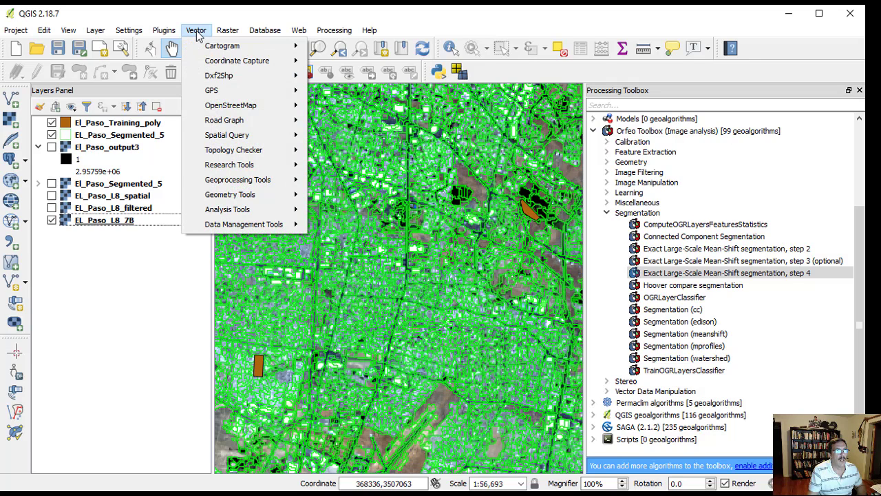
mouse_move(272, 228)
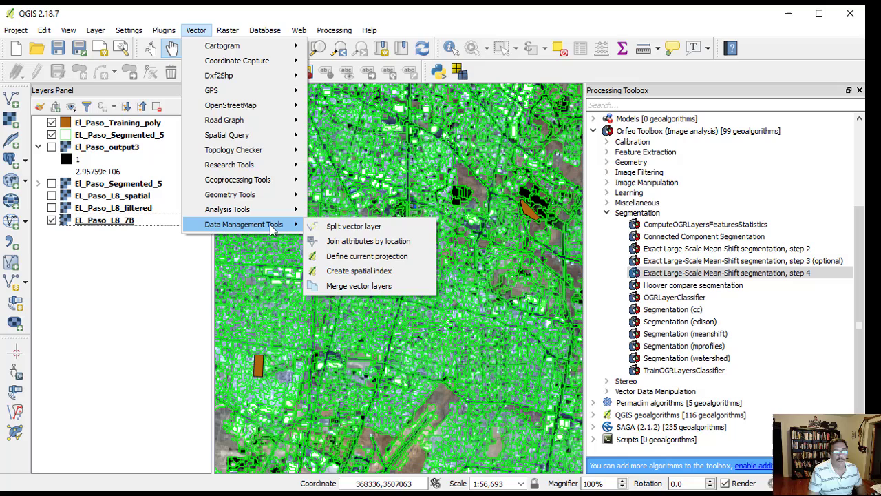
click(368, 241)
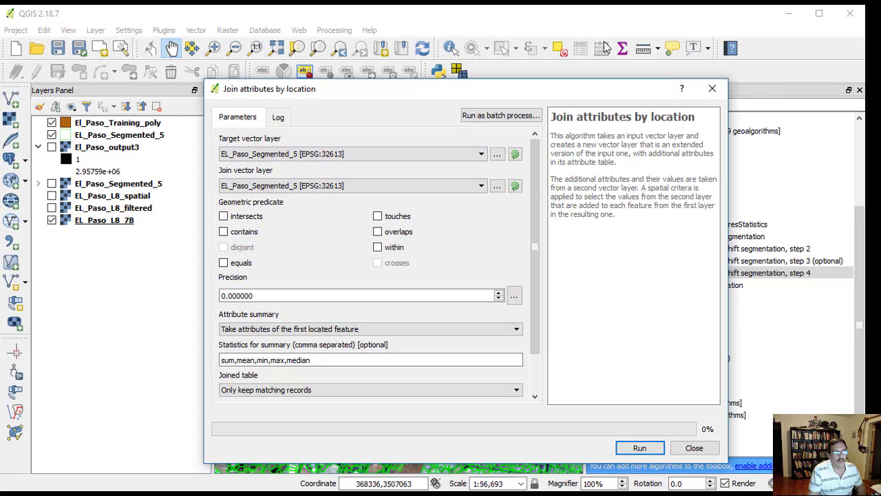
scroll(372, 276, down, 3)
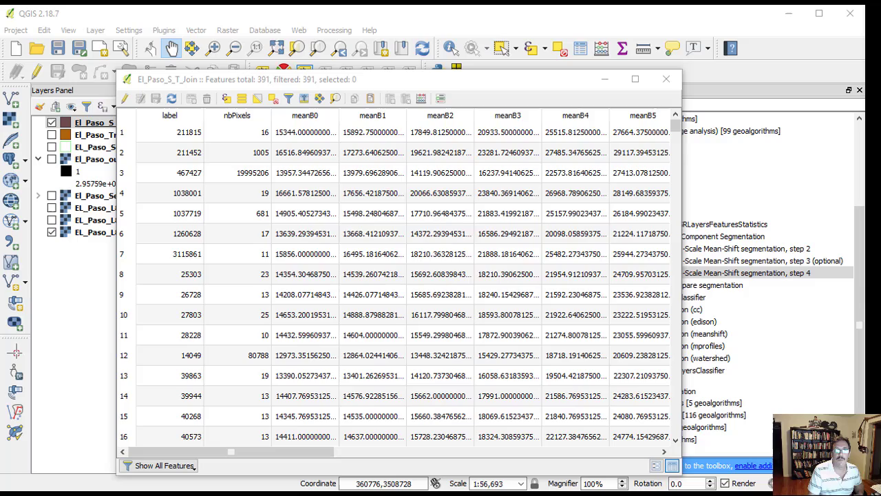
Scroll to the Class column and last row of the joined table, then close it
drag(271, 454, 603, 451)
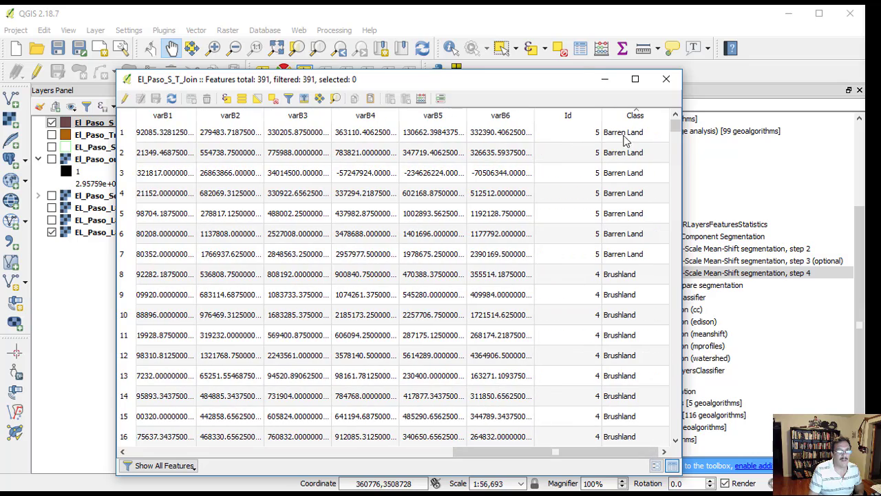
drag(677, 129, 678, 431)
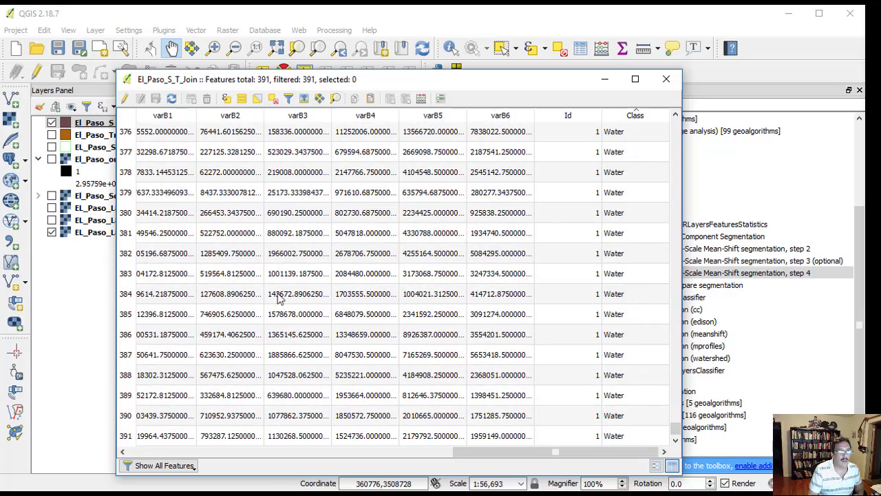
click(669, 82)
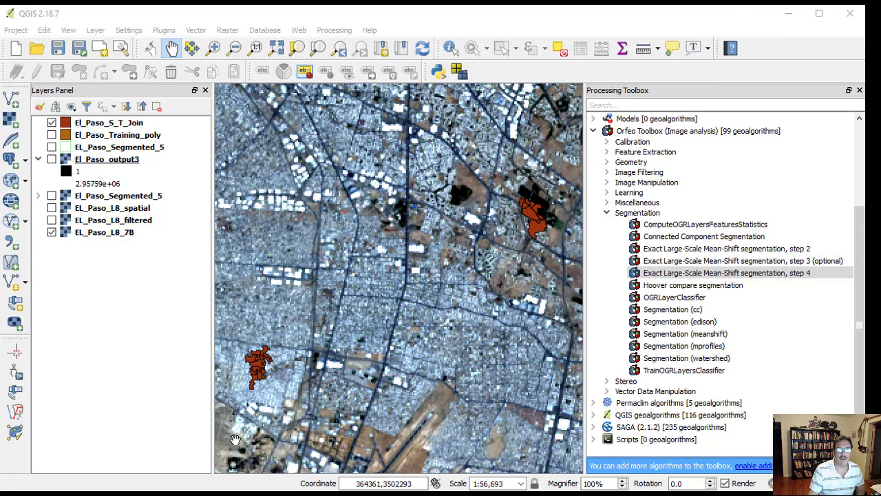
Launch OSGeo4W Shell from Windows search, working in the Landsat_8\prueba folder
key(super)
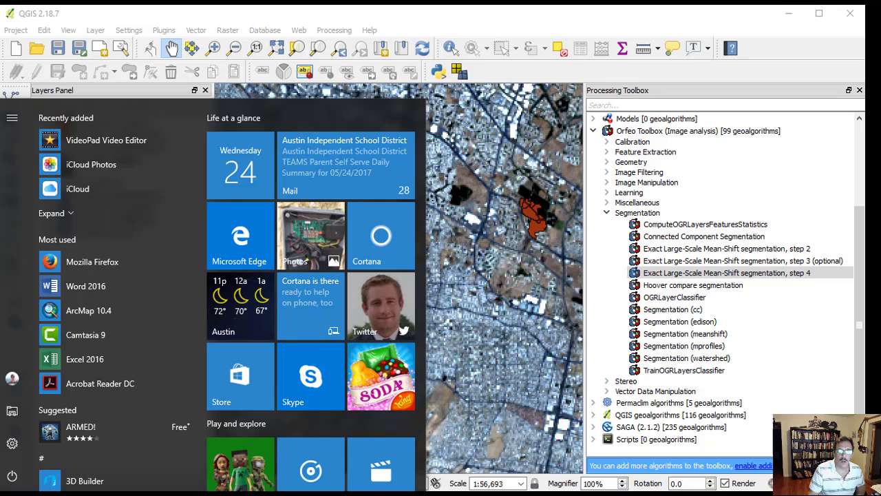
key(Escape)
text(os)
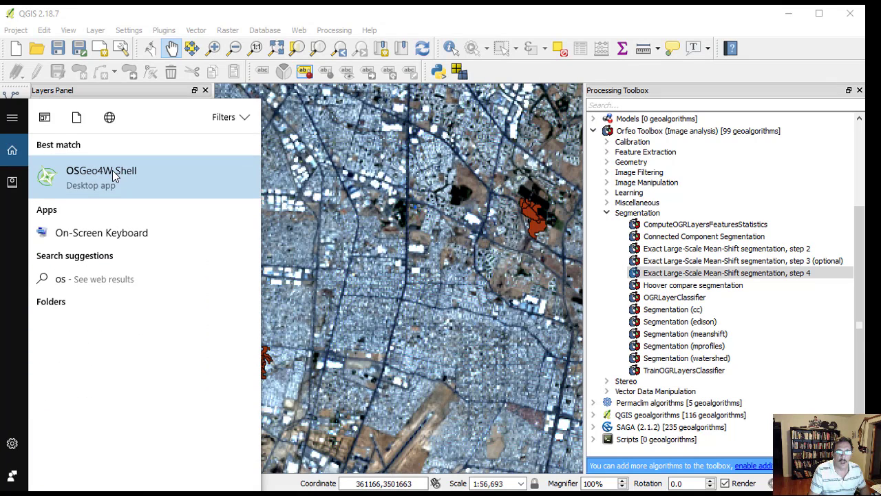
click(113, 170)
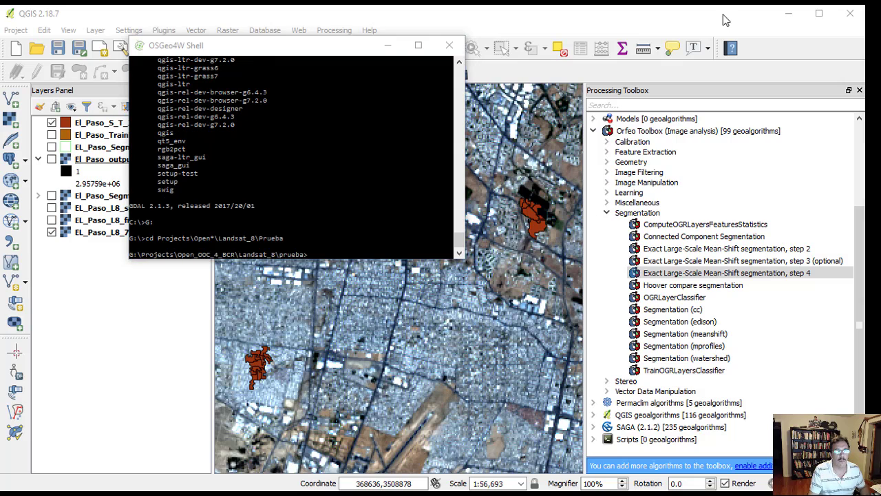
click(384, 181)
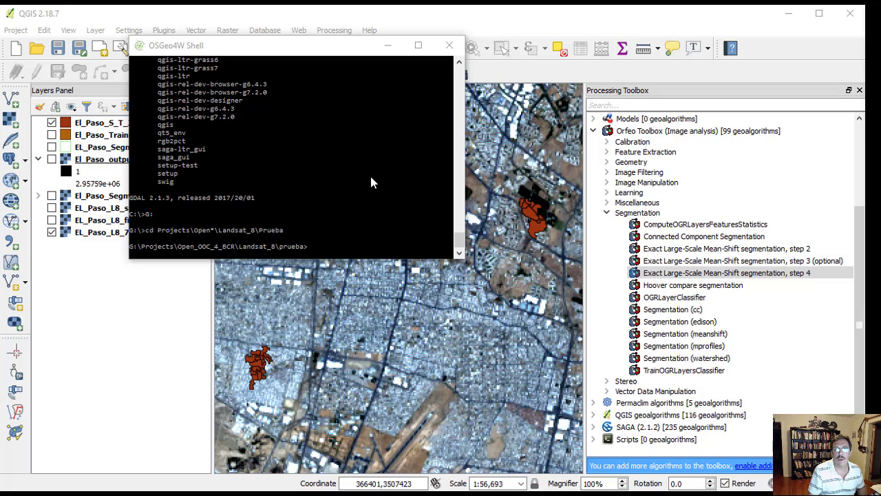
click(370, 181)
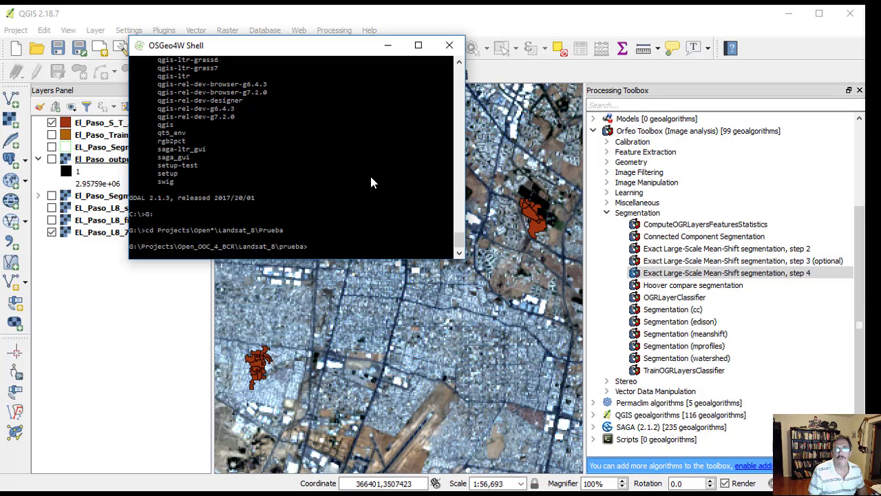
Paste and run the otbgui_ComputeOGRLayersFeaturesStatistics command in the shell
right_click(342, 240)
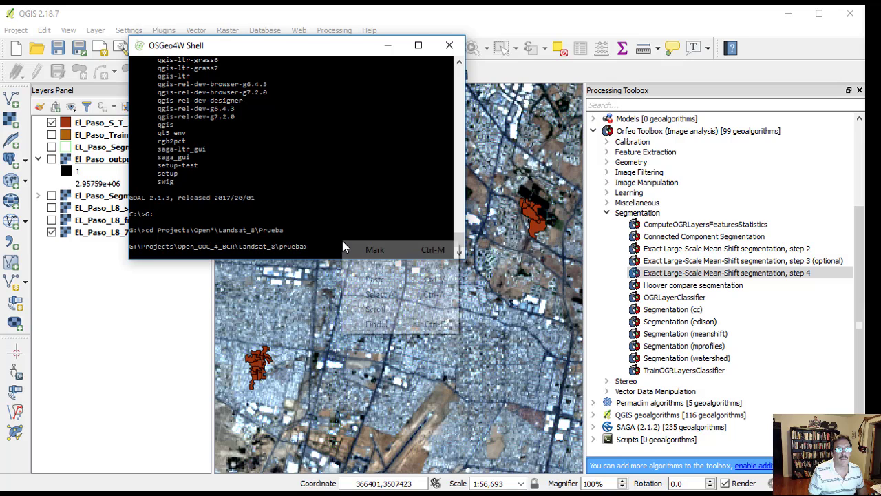
click(377, 282)
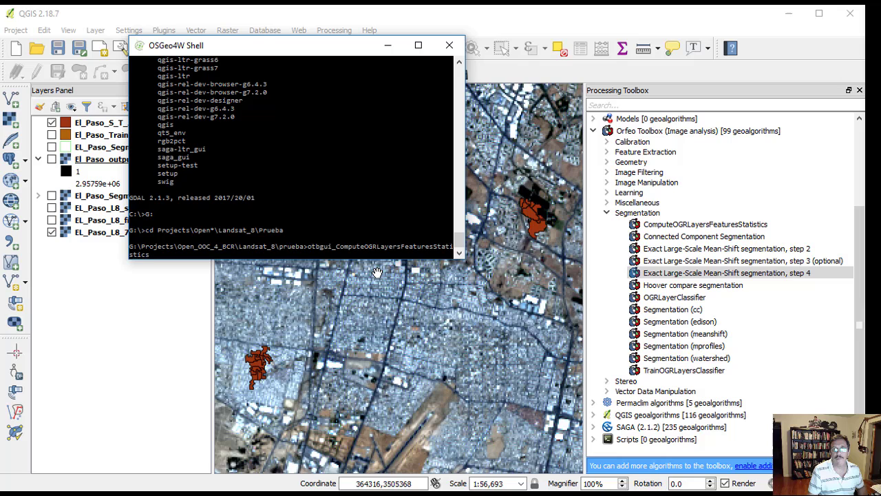
key(Return)
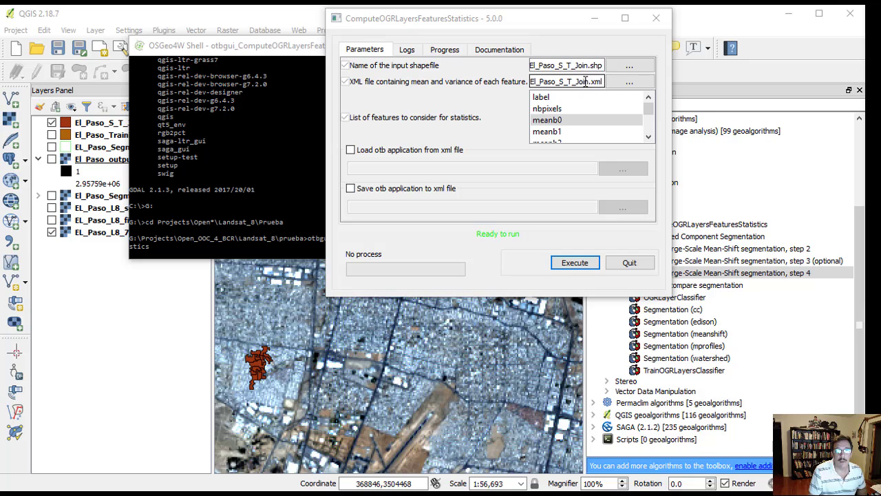
Select features meanb0 through meanb6 and execute to write El_Paso_S_T_Join.xml
click(555, 121)
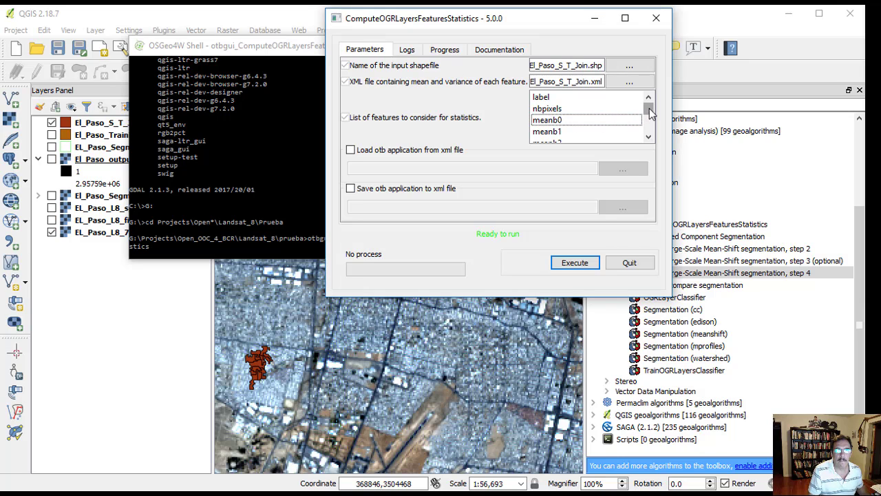
drag(649, 110, 651, 120)
click(551, 113)
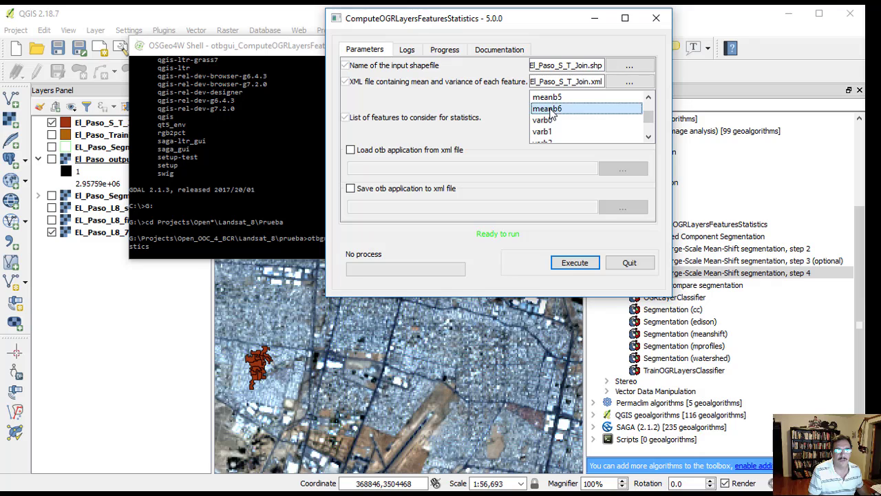
click(552, 101)
click(648, 97)
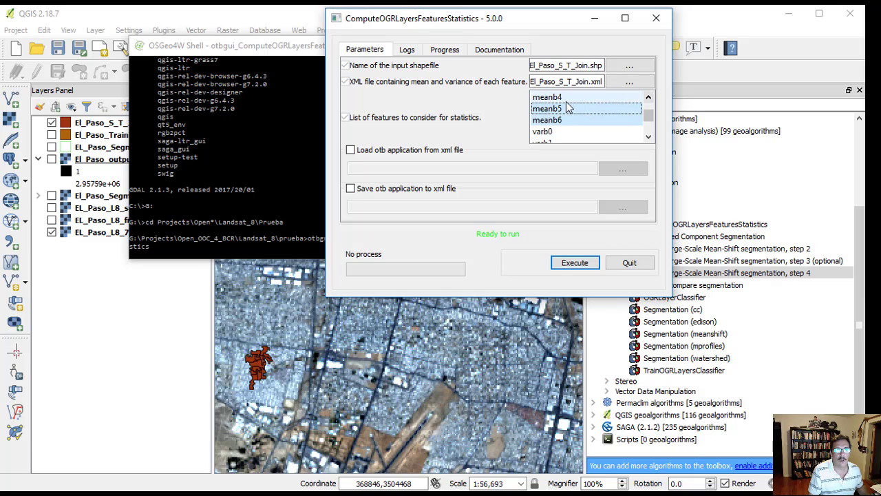
click(568, 98)
click(648, 97)
click(573, 98)
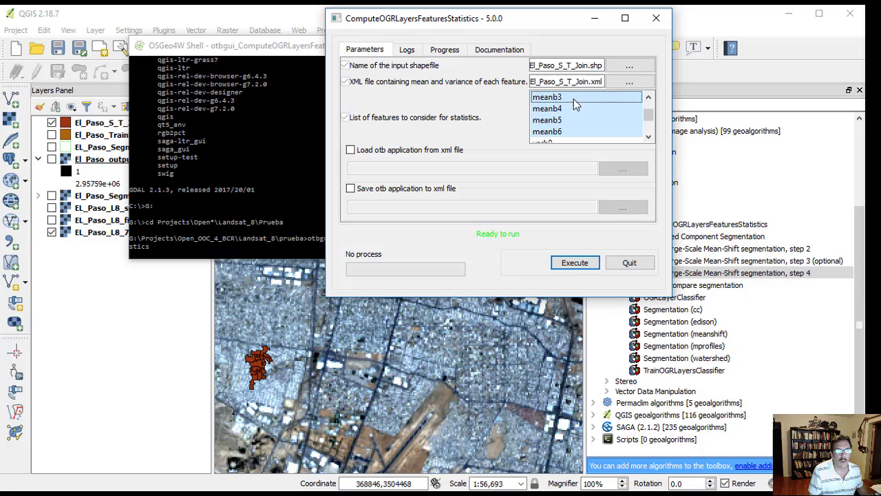
click(648, 98)
click(571, 98)
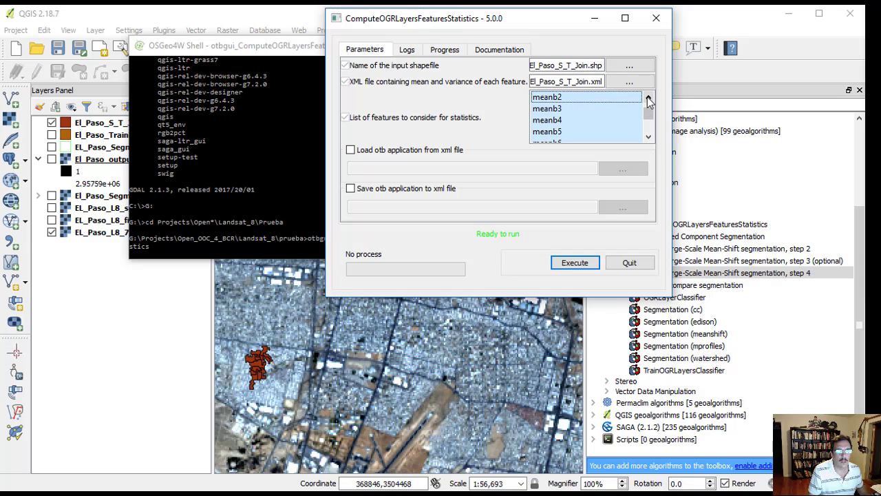
click(649, 98)
click(571, 99)
click(648, 98)
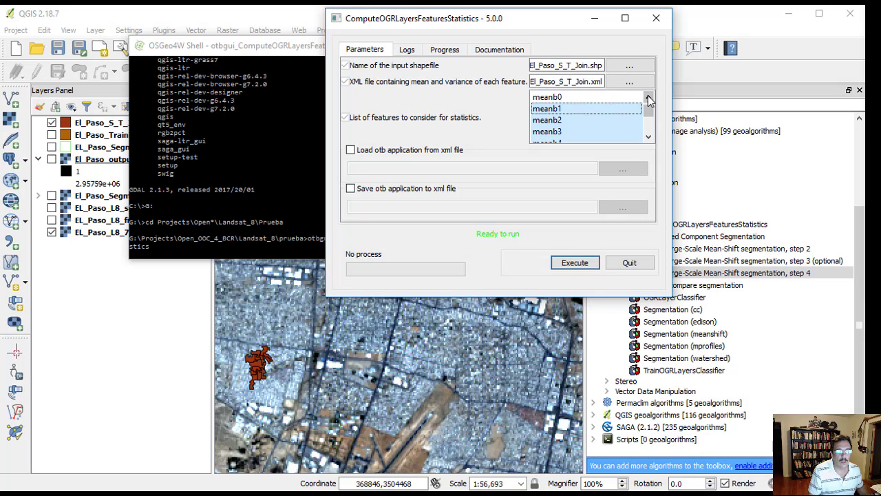
click(648, 97)
click(572, 109)
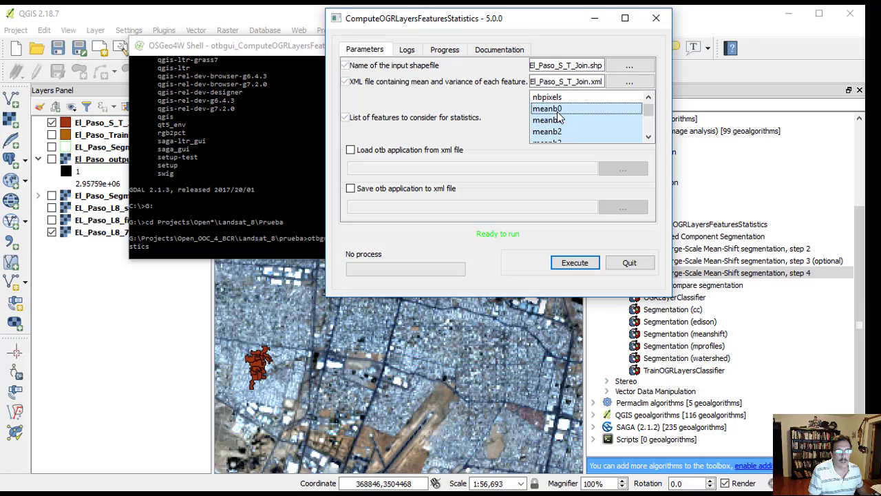
click(581, 264)
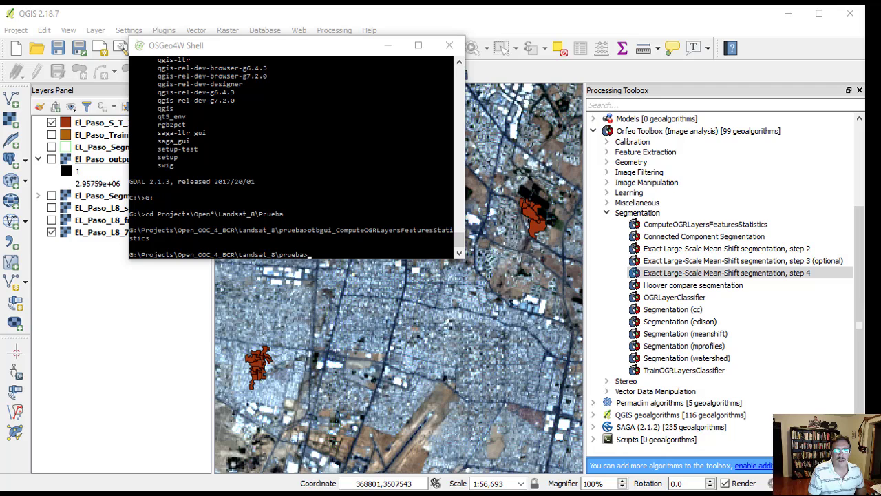
Open El_Paso_S_T_Join.xml from the prueba folder to check mean and stddev for seven features
key(alt+Tab)
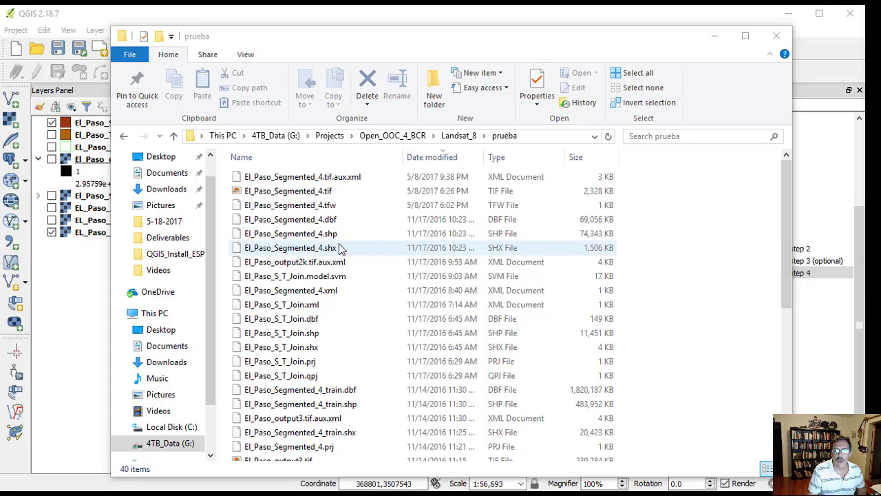
scroll(339, 248, down, 2)
click(309, 220)
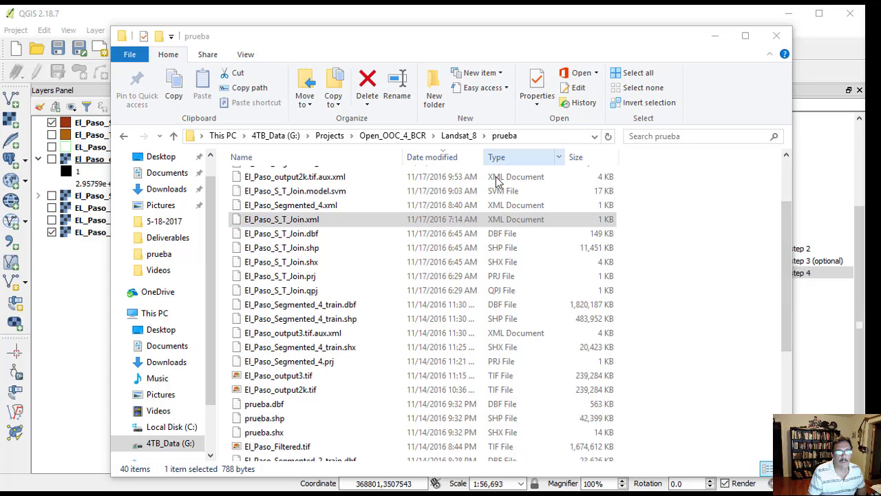
double_click(310, 220)
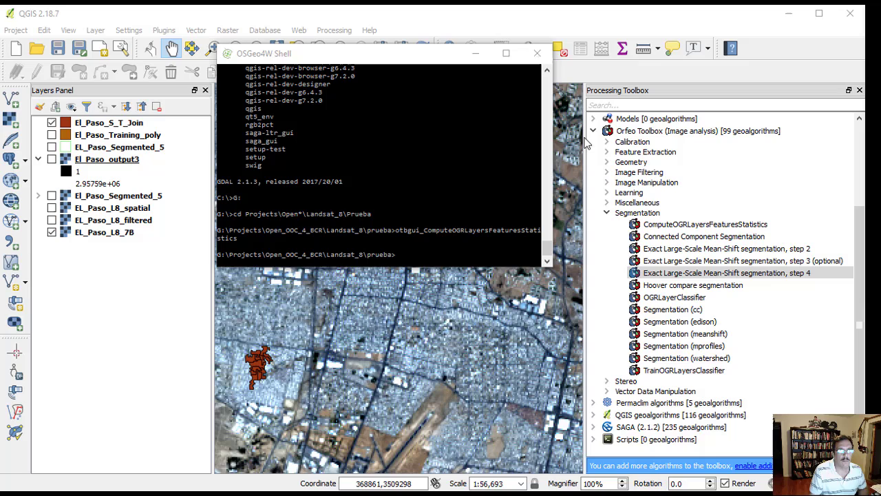
Rerun the statistics tool on El_Paso_Segmented_5.shp with output El_Paso_Segmented_5.xml, then quit
key(Up)
key(Up)
key(Return)
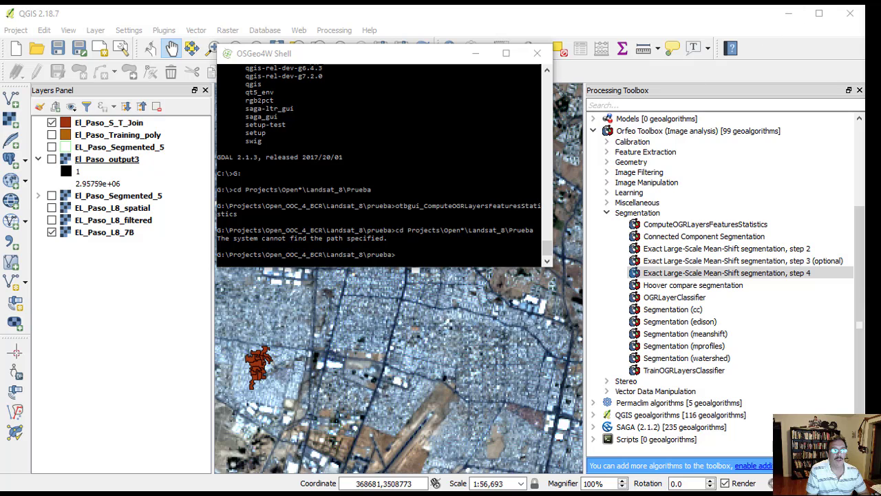
key(Up)
key(Up)
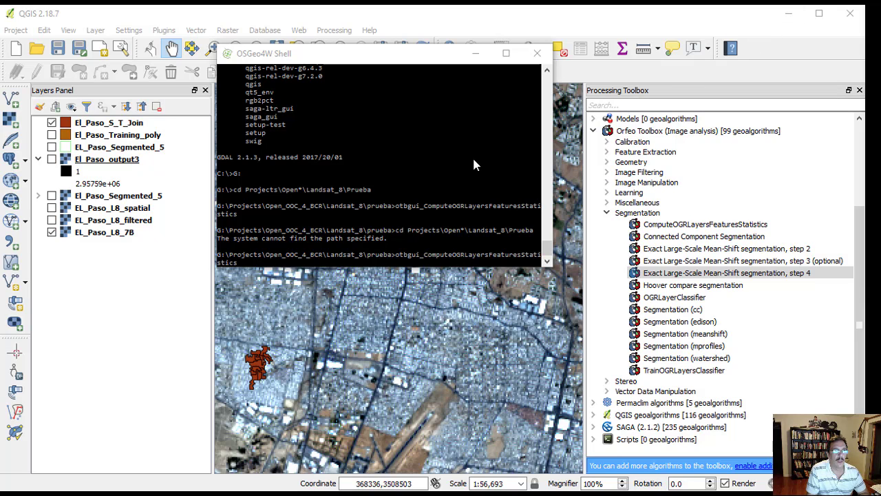
key(Return)
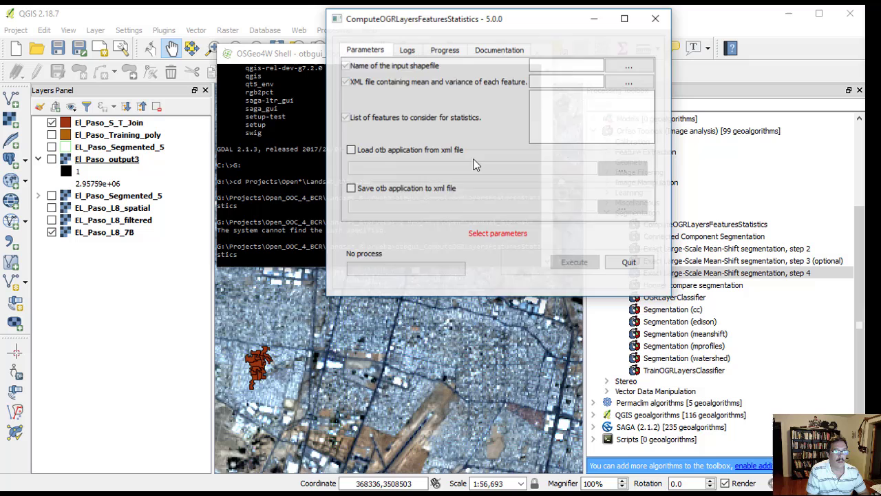
drag(541, 20, 489, 114)
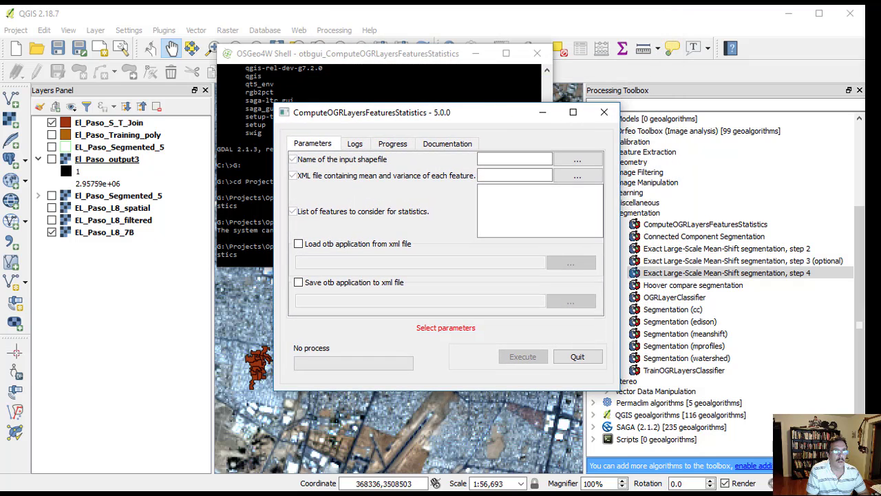
click(119, 147)
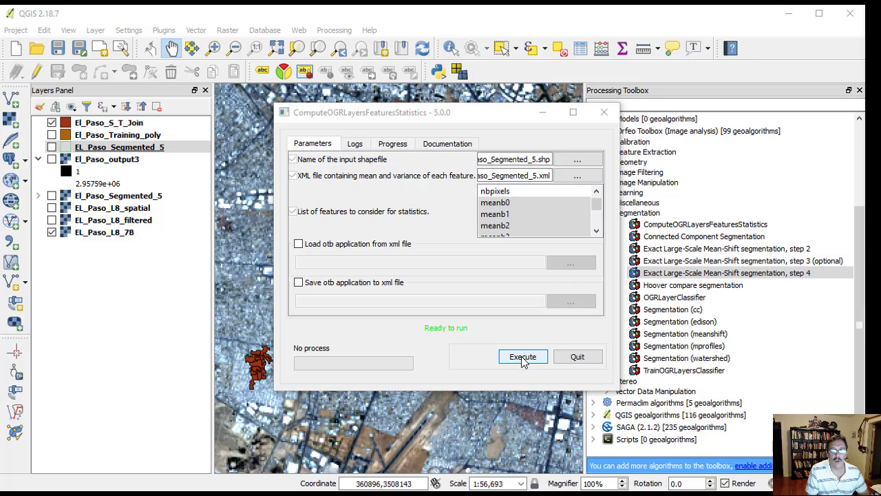
click(575, 357)
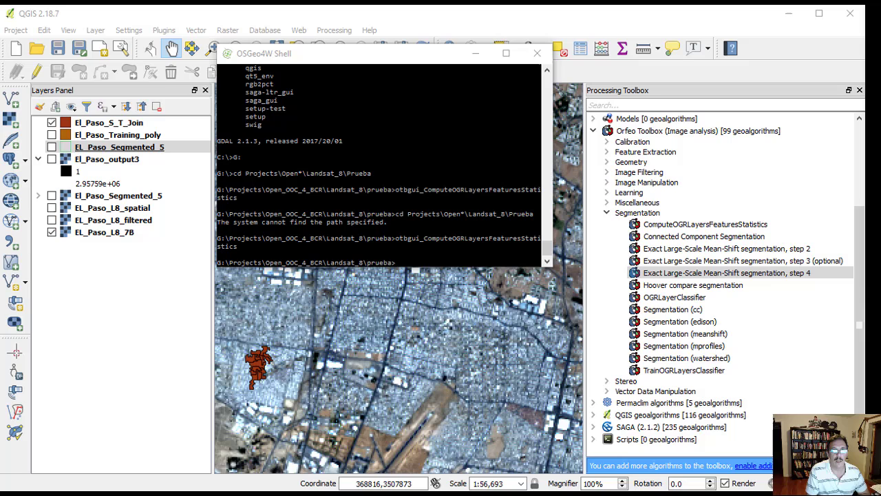
Paste and run the otbgui_TrainOGRLayersClassifier command in the OSGeo4W Shell
click(501, 172)
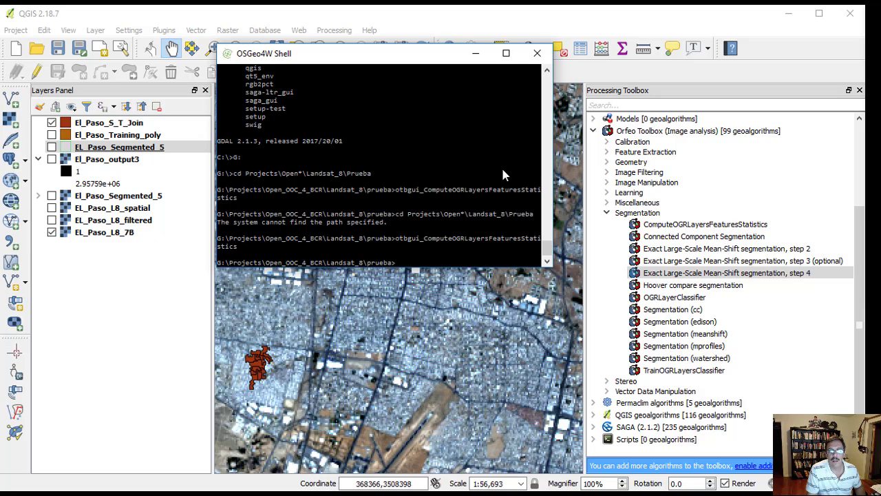
text(otbgui_TrainOGRLayersClassifier)
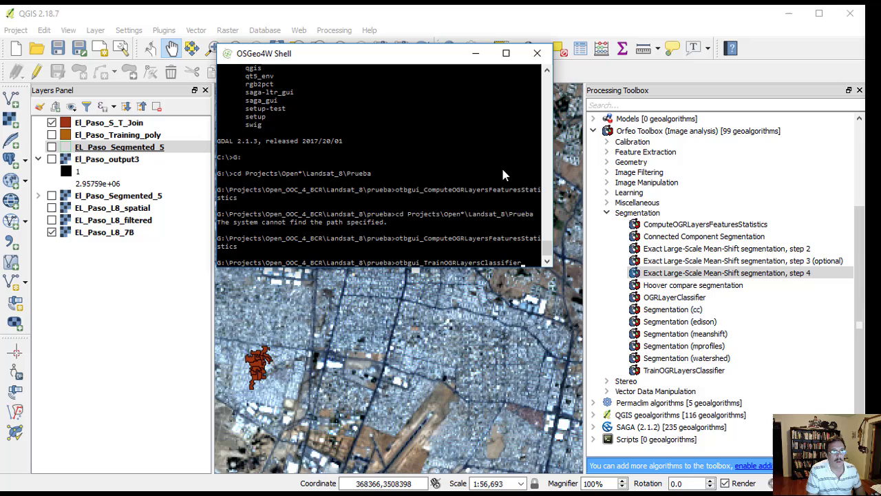
key(Return)
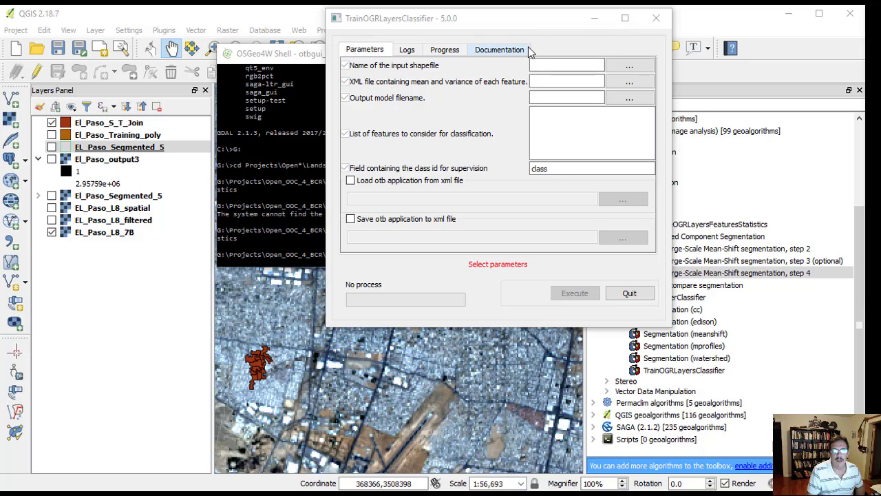
Check the tool documentation, select the mean-band features, and set output El_Paso_S_T_Join.model.svm
click(505, 55)
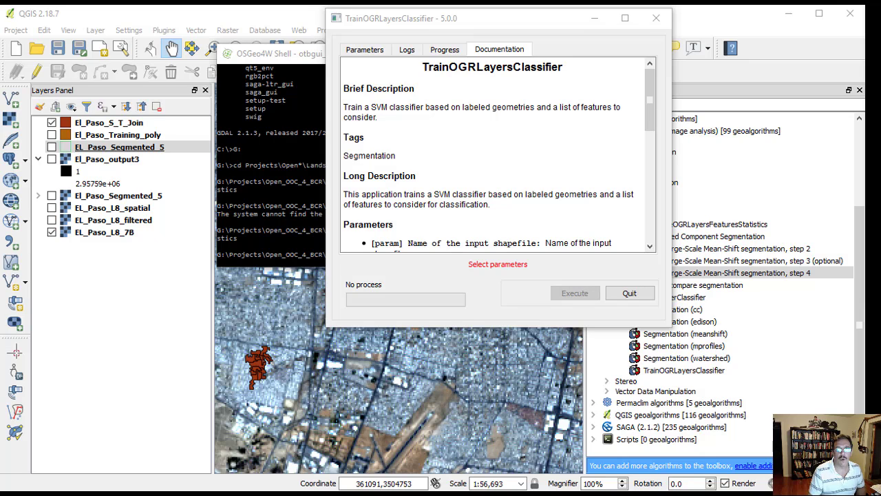
click(364, 50)
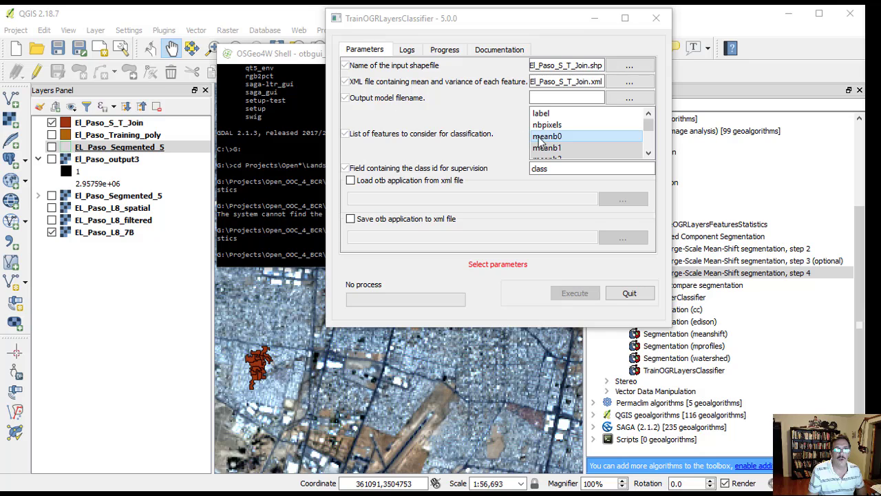
drag(588, 141, 650, 134)
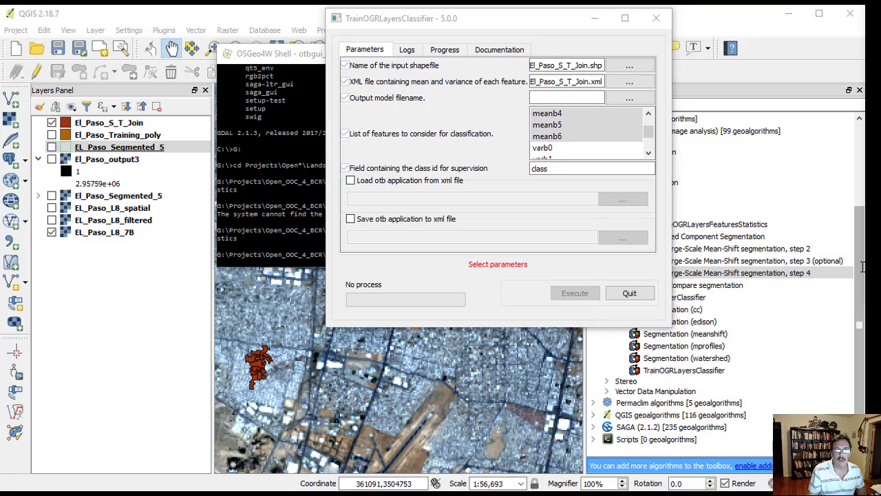
click(585, 98)
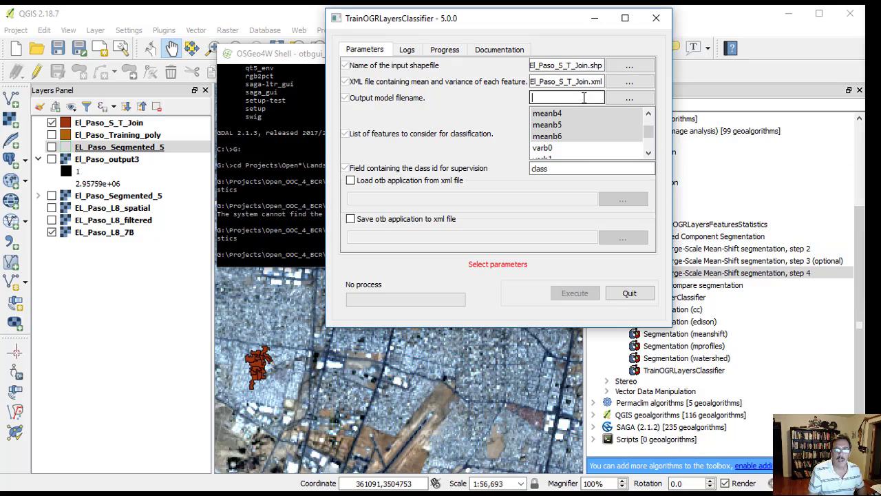
key(ctrl+v)
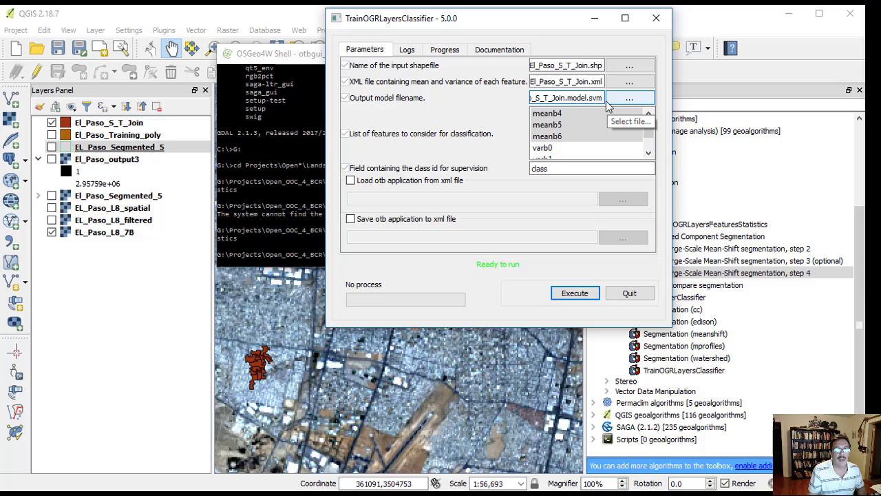
click(608, 103)
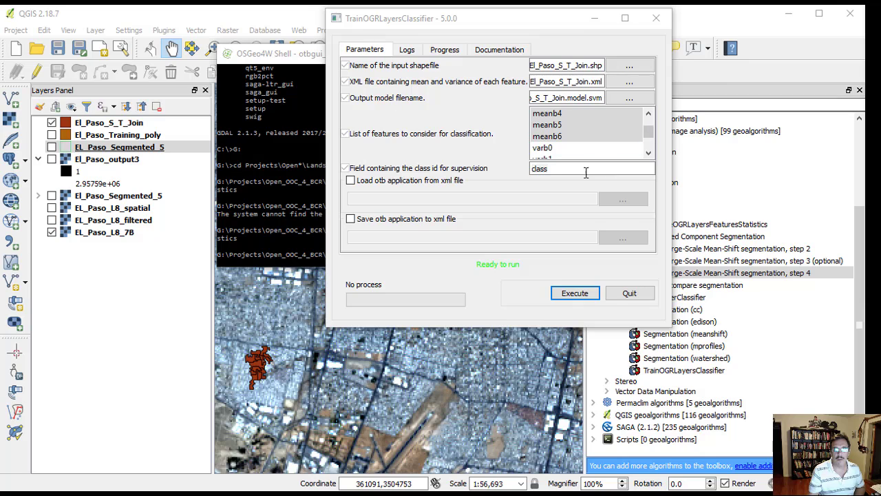
Replace the class field name 'class' with 'Id'
click(563, 170)
drag(563, 170, 530, 172)
key(BackSpace)
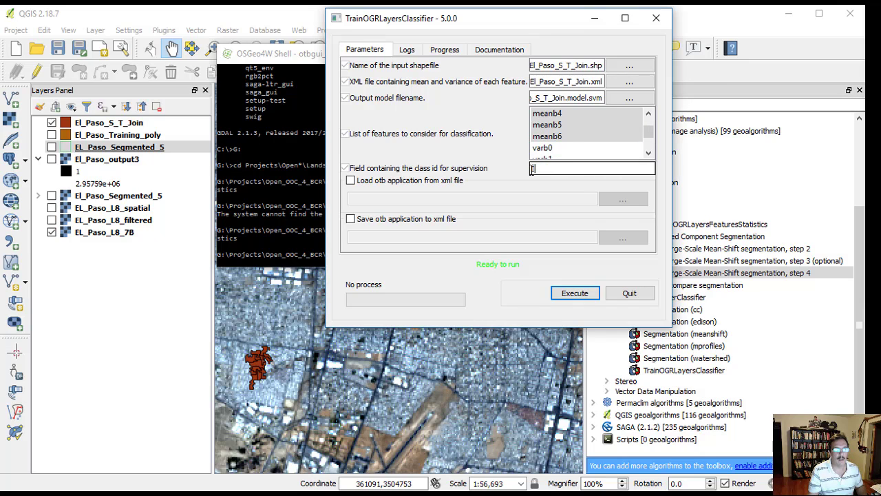
text(Id)
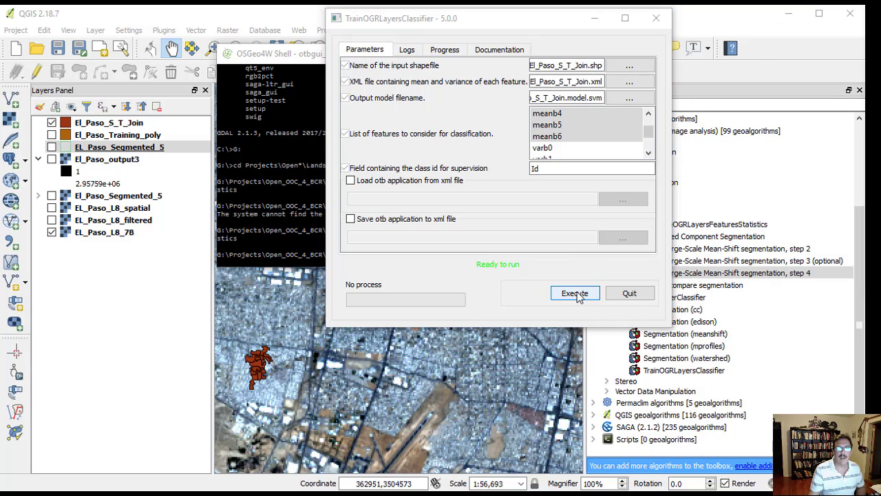
key(alt+Tab)
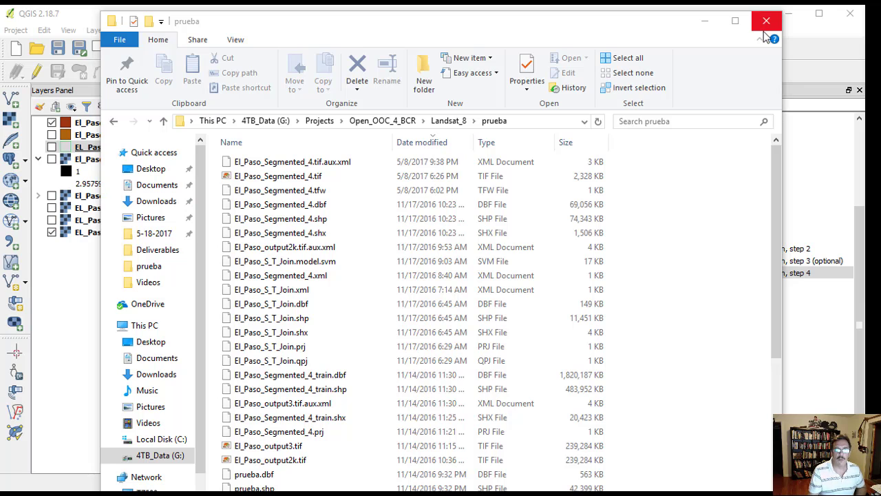
Open El_Paso_S_T_Join.model.svm in Notepad to view its support vectors
double_click(297, 267)
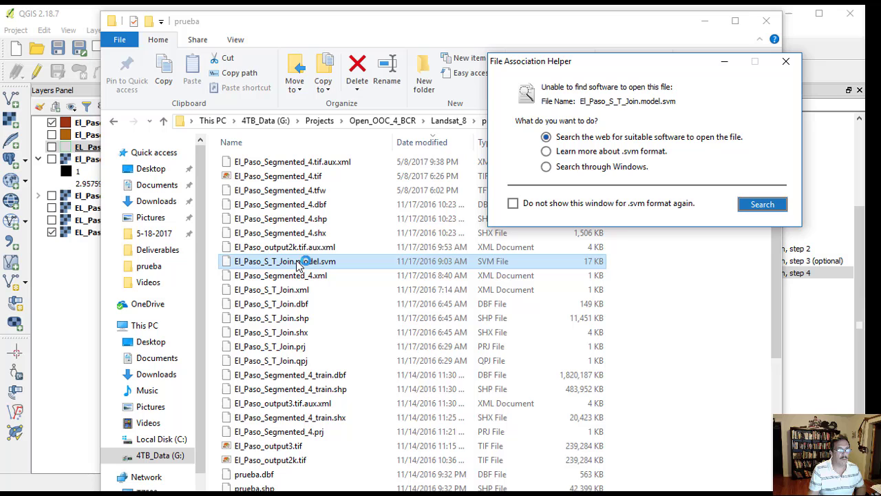
click(785, 61)
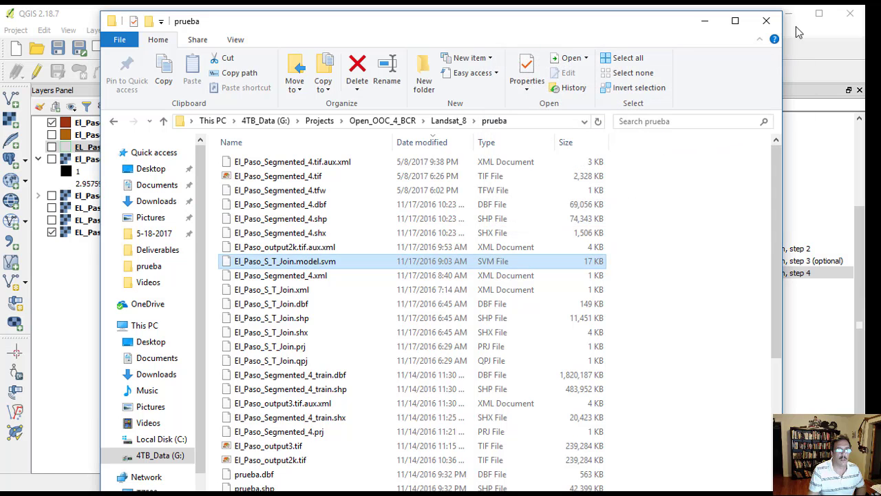
click(268, 265)
double_click(269, 265)
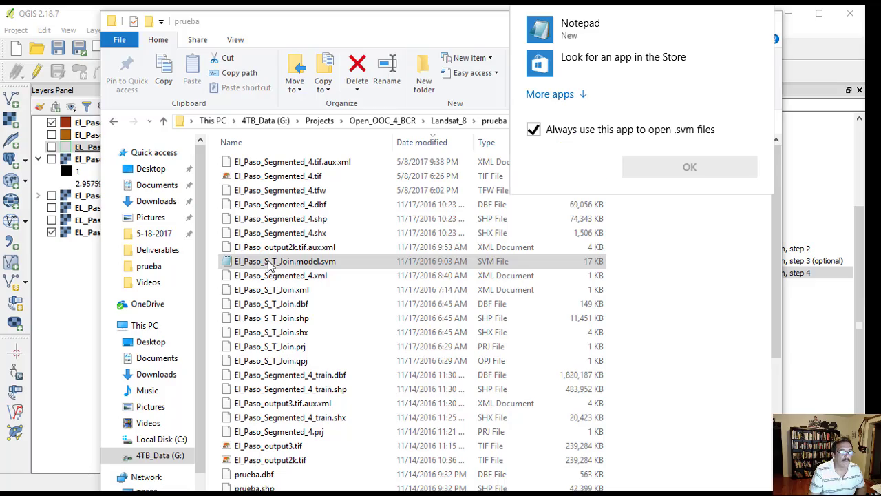
click(577, 31)
click(675, 166)
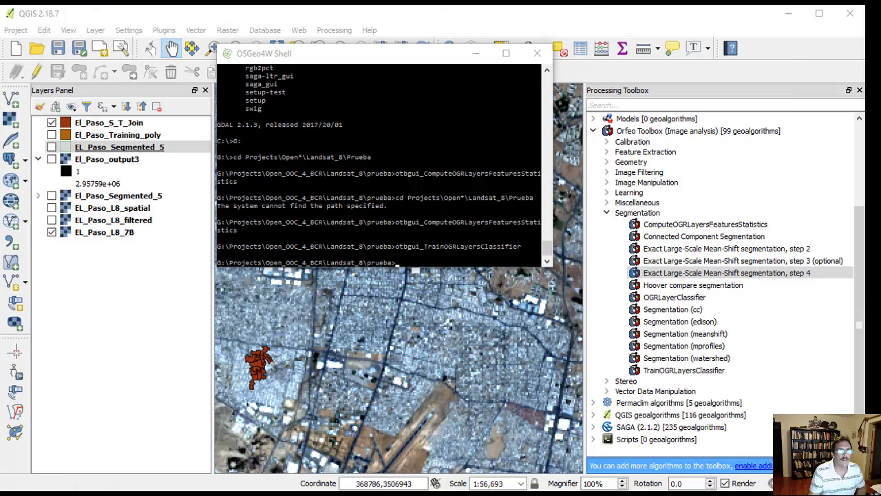
Paste the otbgui_OGRLayerClassifier command into the shell and launch the classifier
right_click(466, 238)
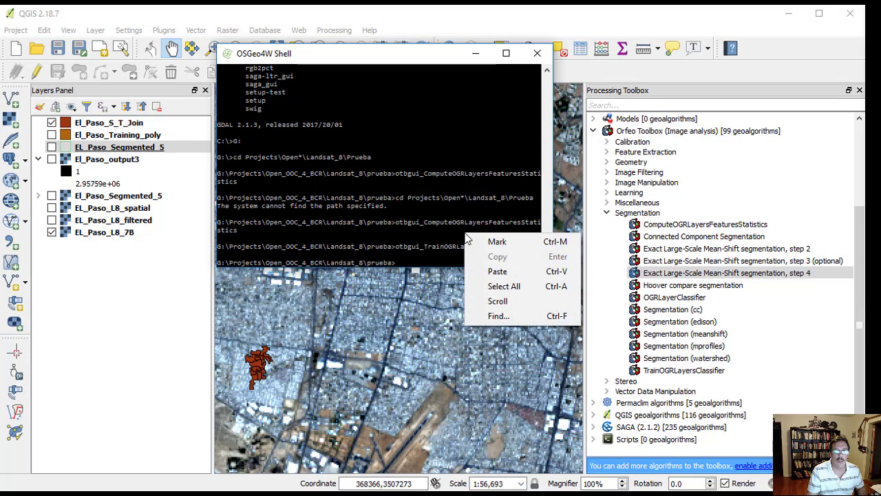
click(496, 272)
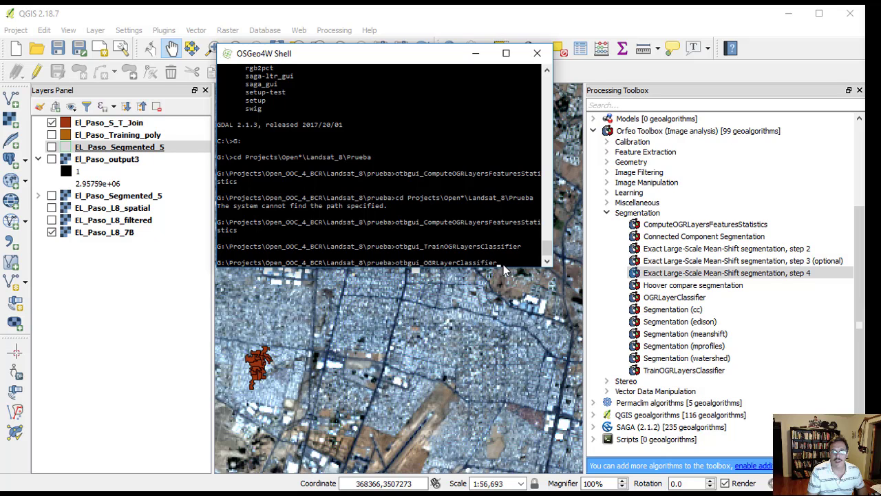
key(Return)
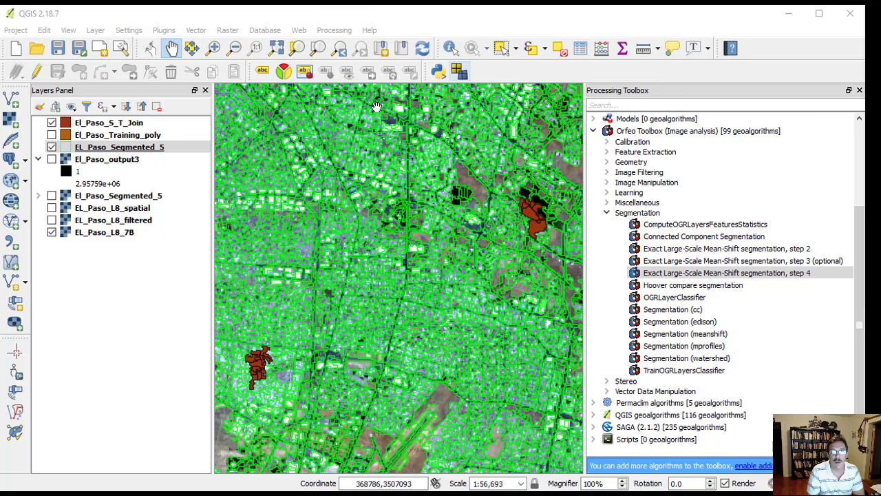
Inspect the predicted column in the EL_Paso_Segmented_5 attribute table, then close it and reselect the layer
right_click(156, 149)
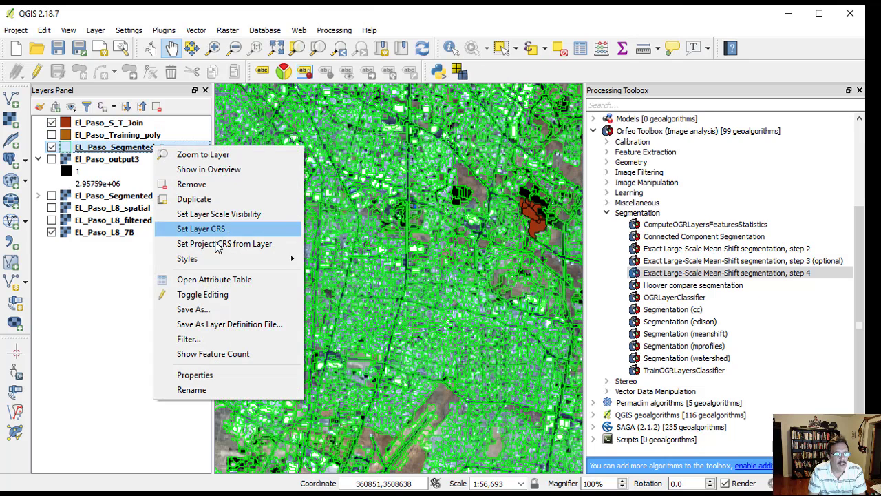
click(221, 280)
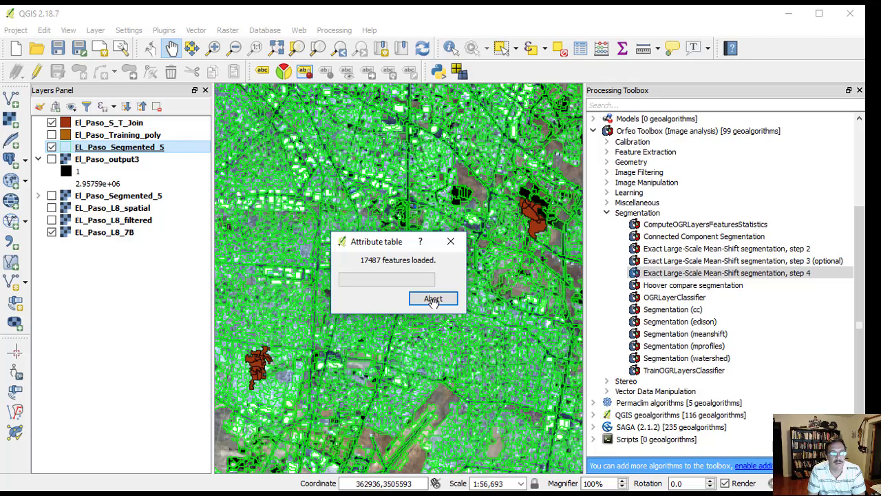
click(433, 301)
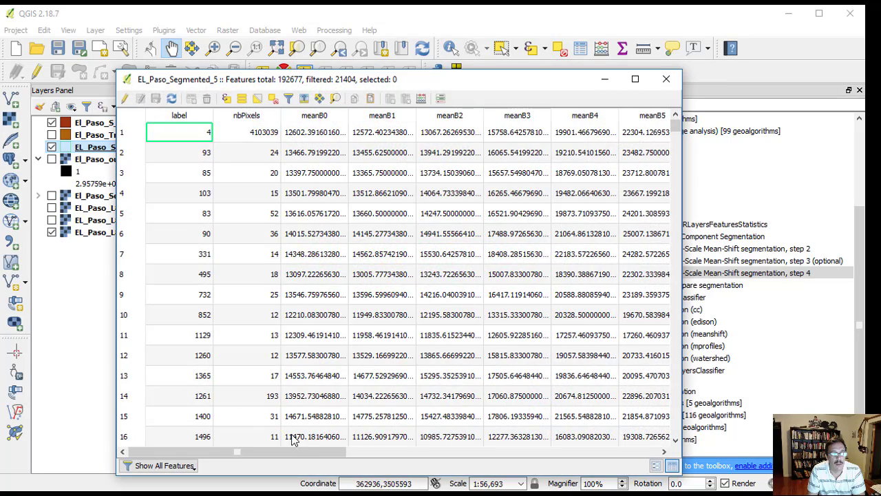
drag(291, 454, 609, 465)
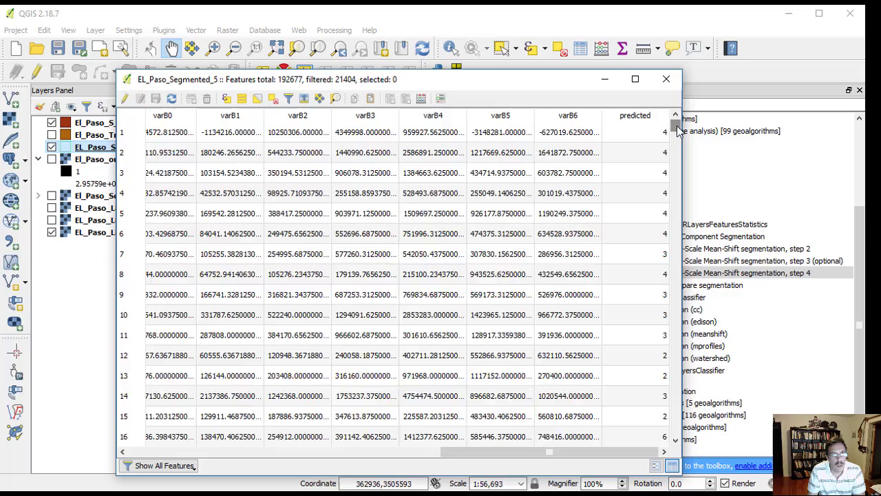
drag(675, 125, 681, 215)
click(665, 78)
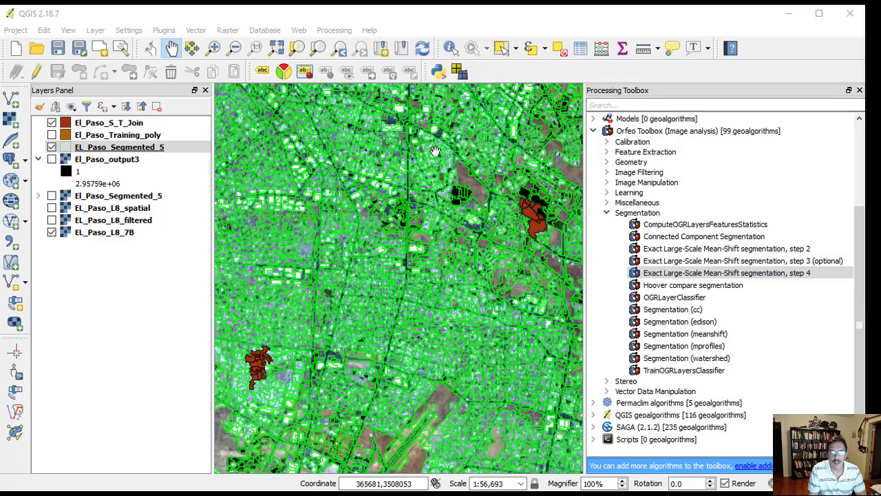
click(155, 152)
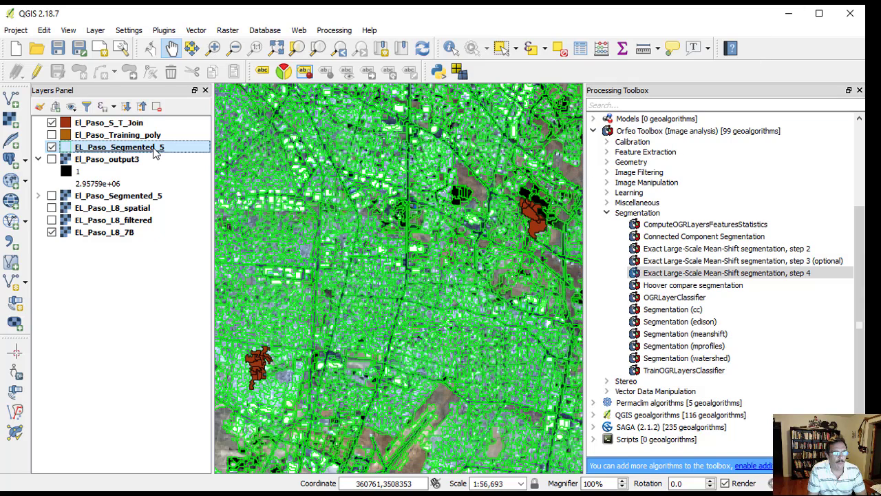
Style EL_Paso_Segmented_5 as Categorized on the 'predicted' column, classifying classes 1–6
double_click(162, 147)
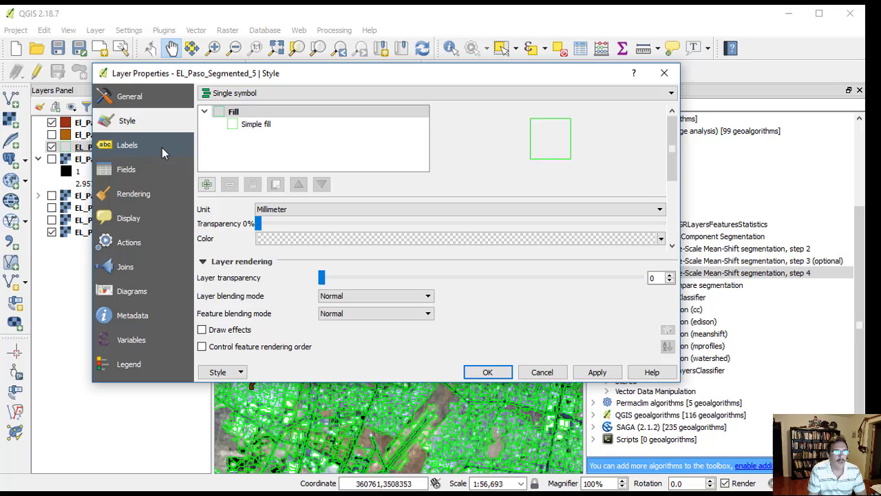
click(244, 94)
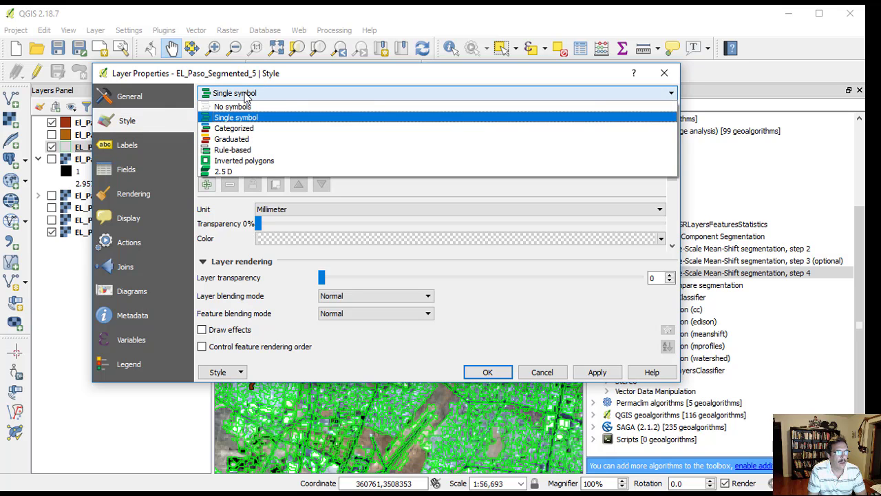
click(236, 131)
click(554, 118)
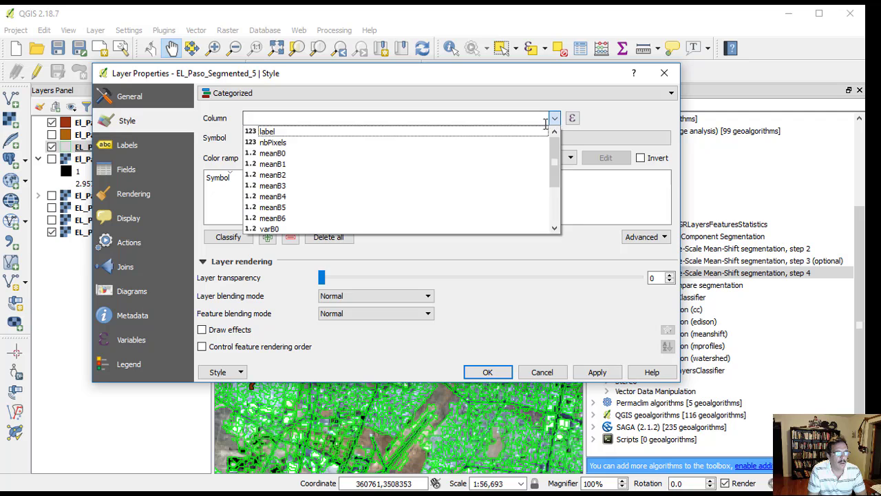
scroll(526, 175, down, 3)
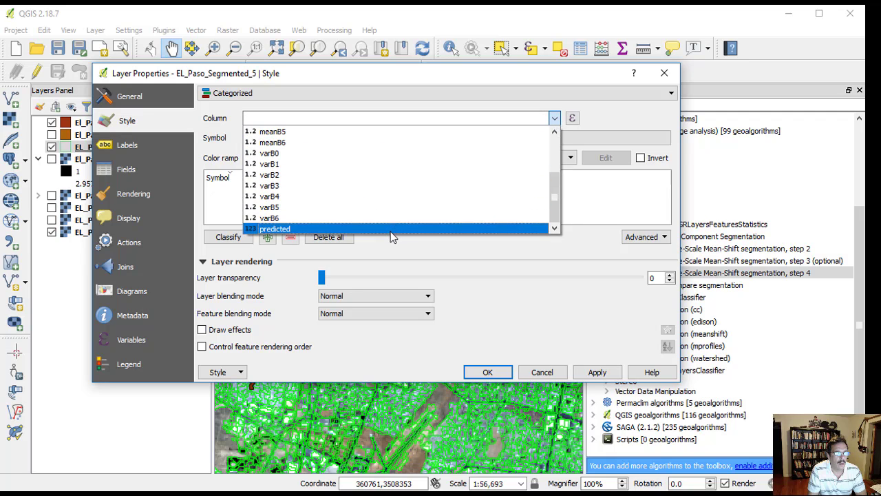
click(393, 229)
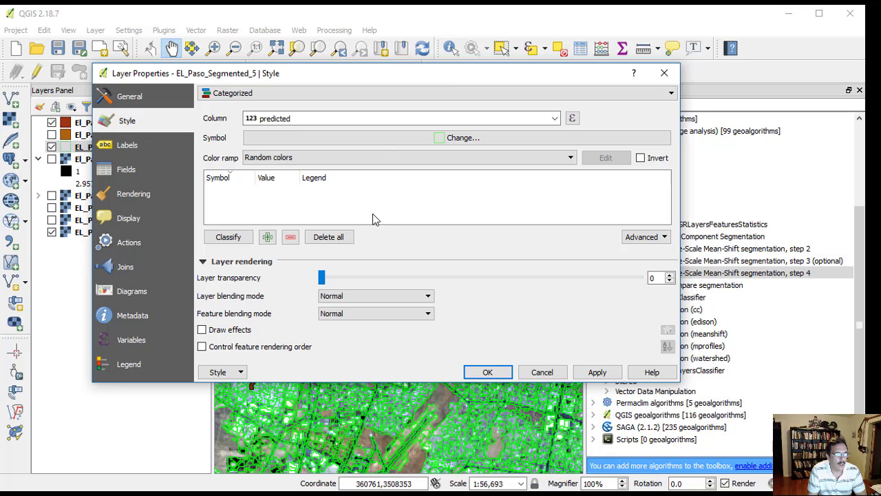
click(228, 237)
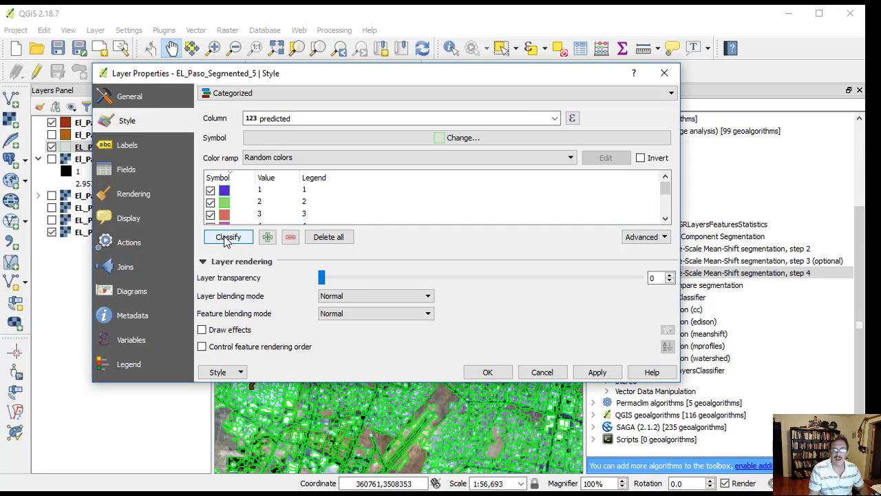
click(665, 189)
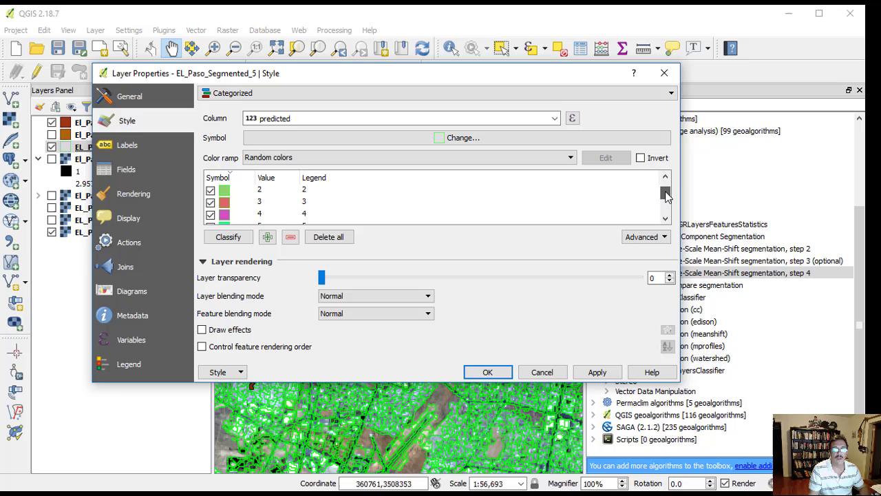
drag(665, 195, 665, 210)
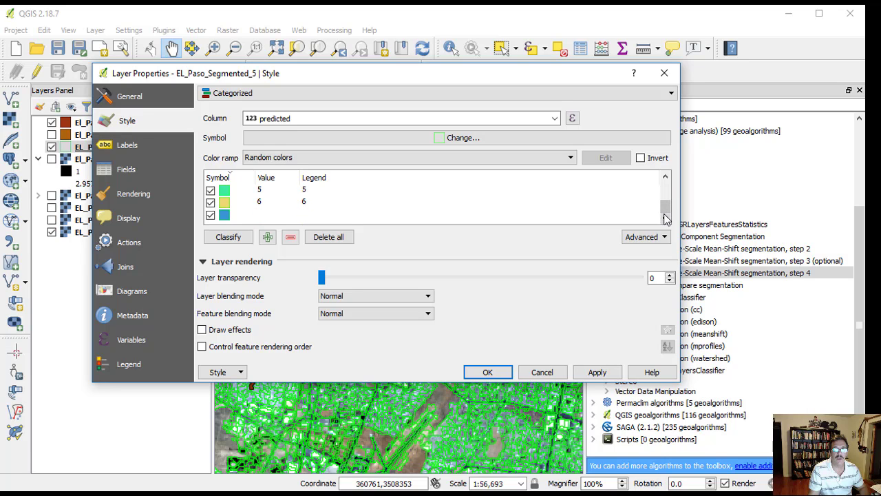
click(487, 371)
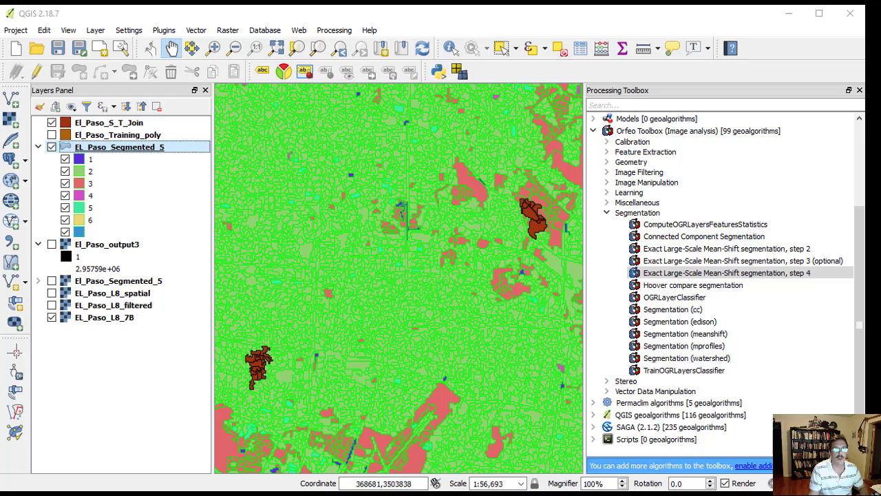
Hide El_Paso_S_T_Join and apply 62% layer transparency to EL_Paso_Segmented_5
click(52, 123)
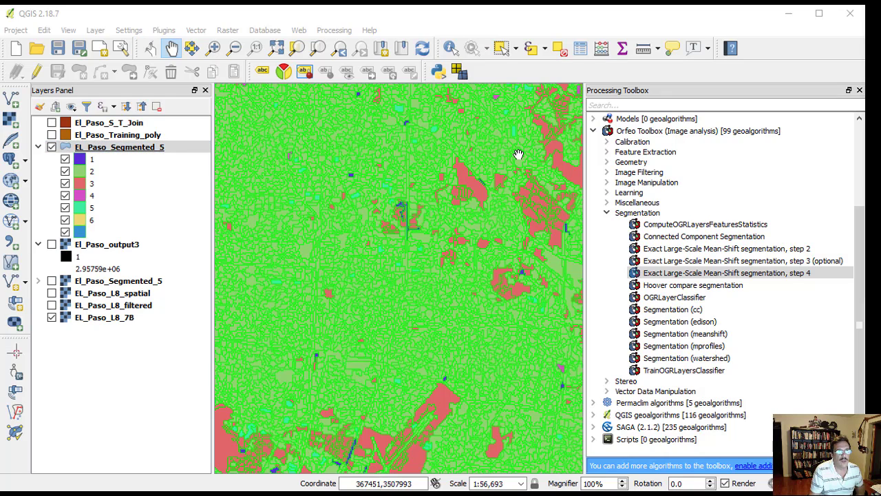
click(124, 148)
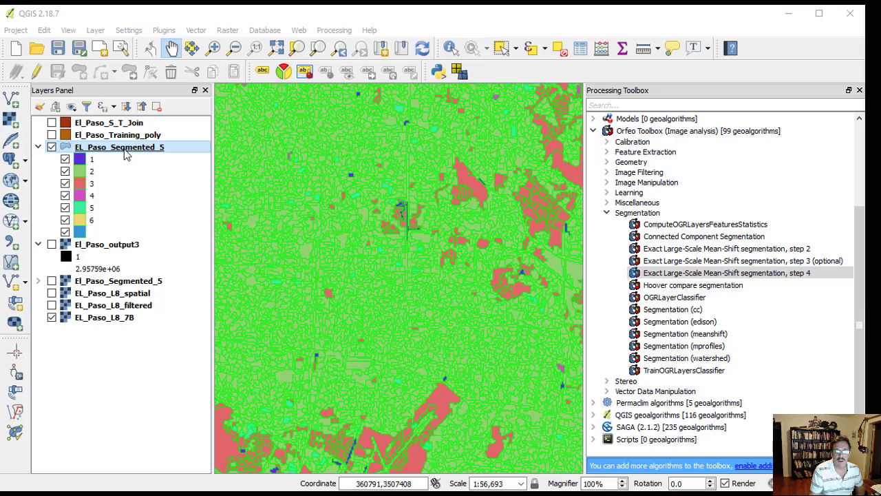
click(126, 152)
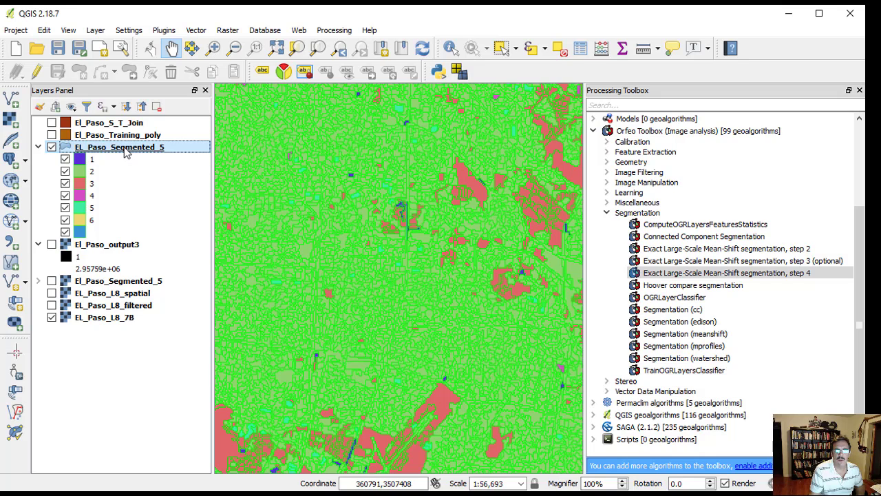
double_click(126, 152)
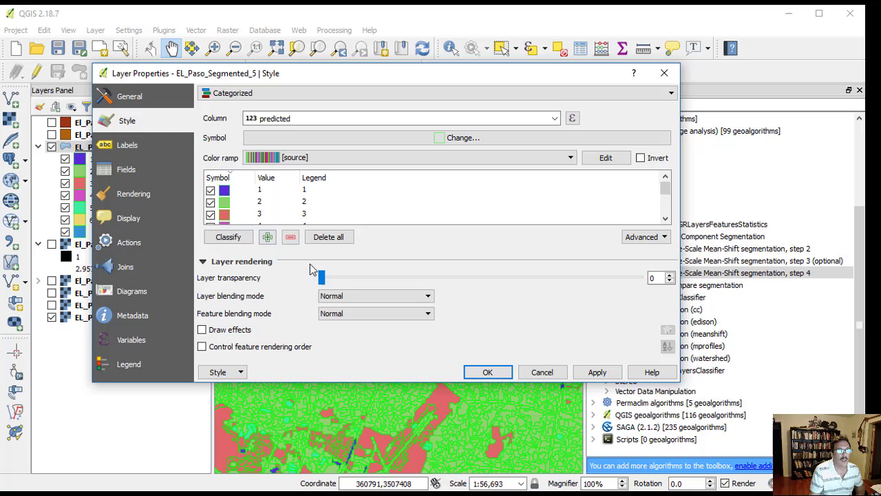
drag(322, 277, 423, 280)
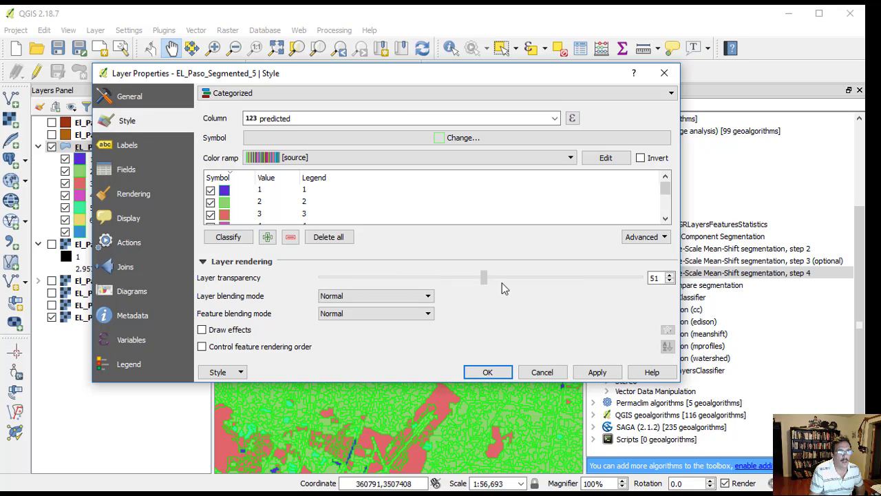
drag(502, 283, 519, 284)
click(597, 372)
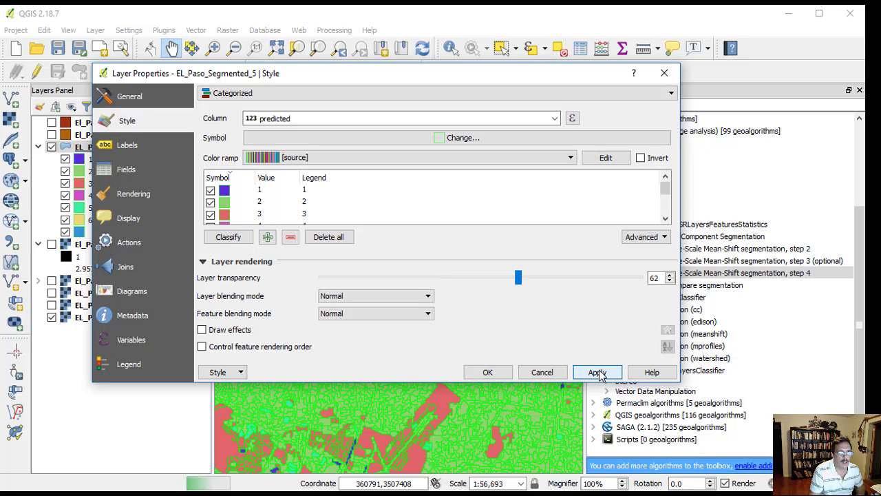
Close the layer properties, pan south past the airport, and zoom out over El Paso
click(494, 371)
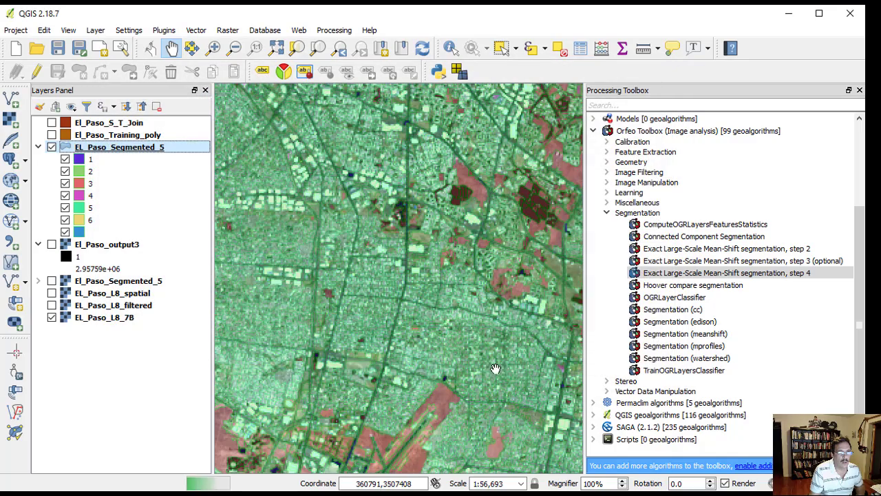
drag(416, 404, 422, 300)
drag(395, 384, 425, 227)
drag(386, 342, 470, 209)
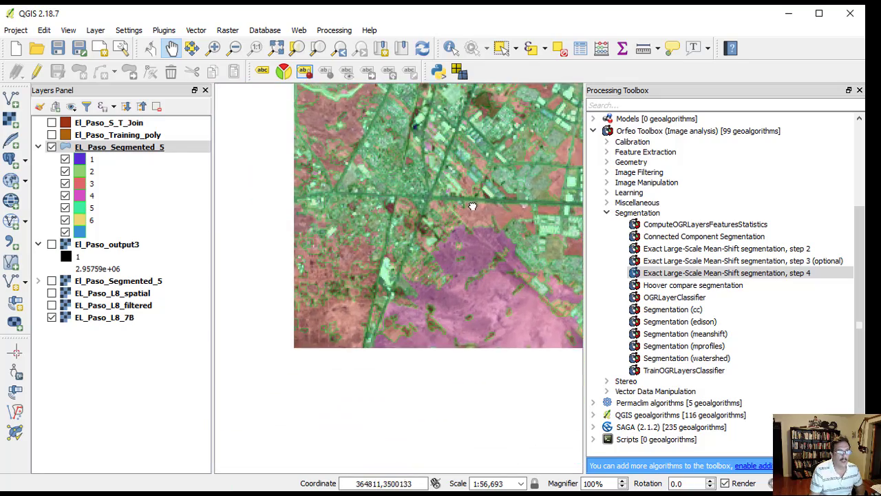
drag(328, 319, 385, 170)
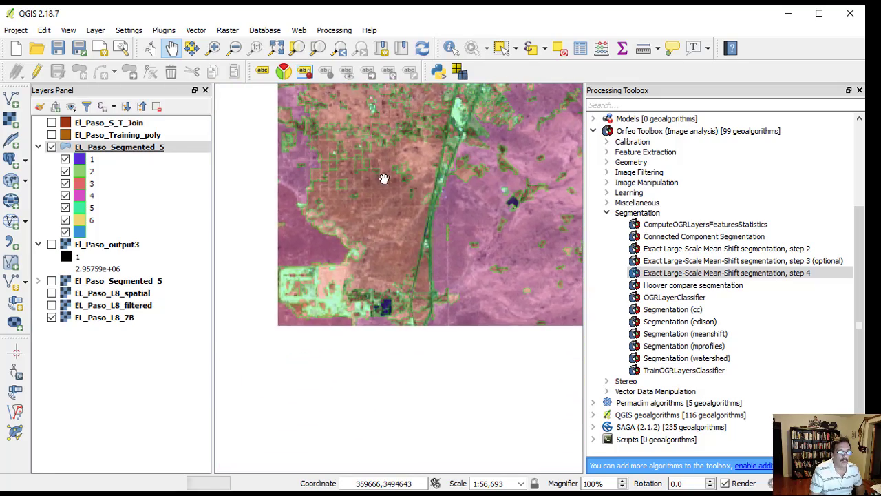
drag(404, 365, 364, 177)
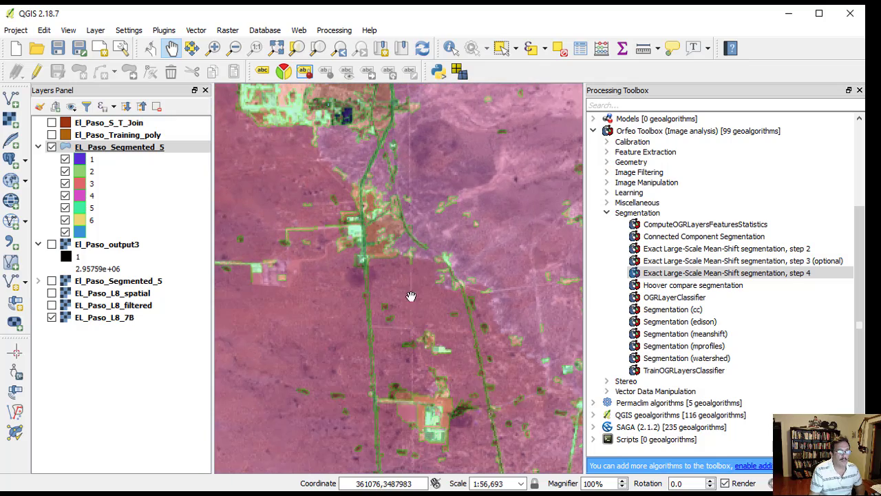
drag(399, 390, 313, 208)
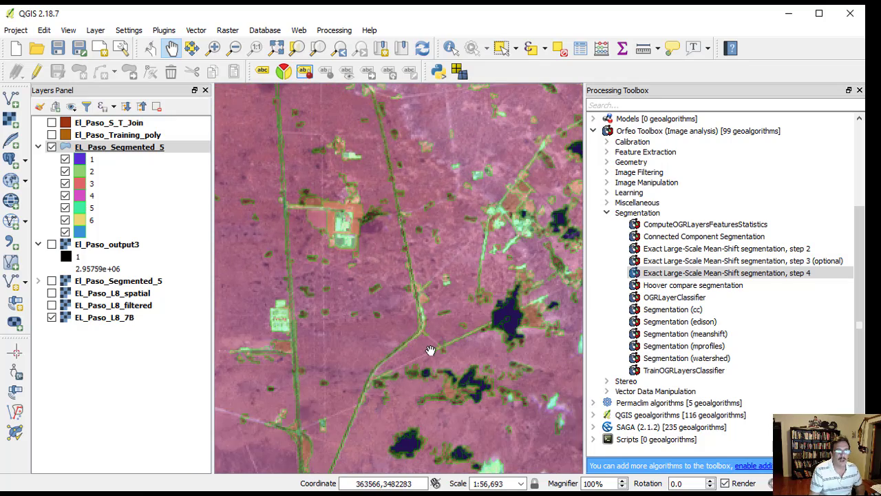
scroll(429, 346, down, 1)
scroll(430, 346, down, 1)
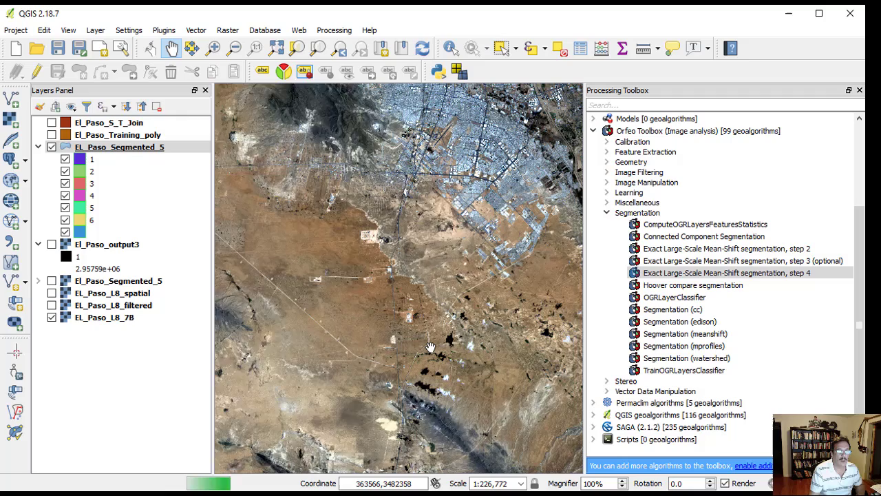
scroll(429, 337, down, 1)
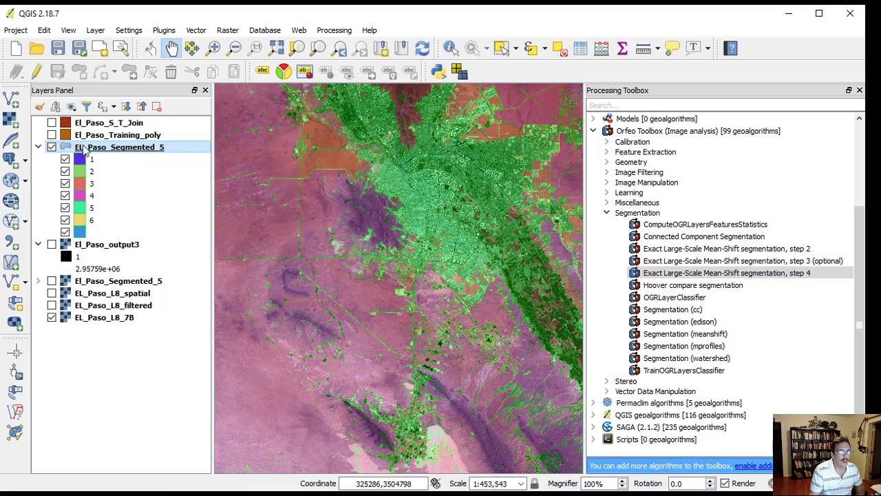
Toggle El_Paso_Segmented_5 visibility, leaving it hidden so the satellite image shows
click(51, 146)
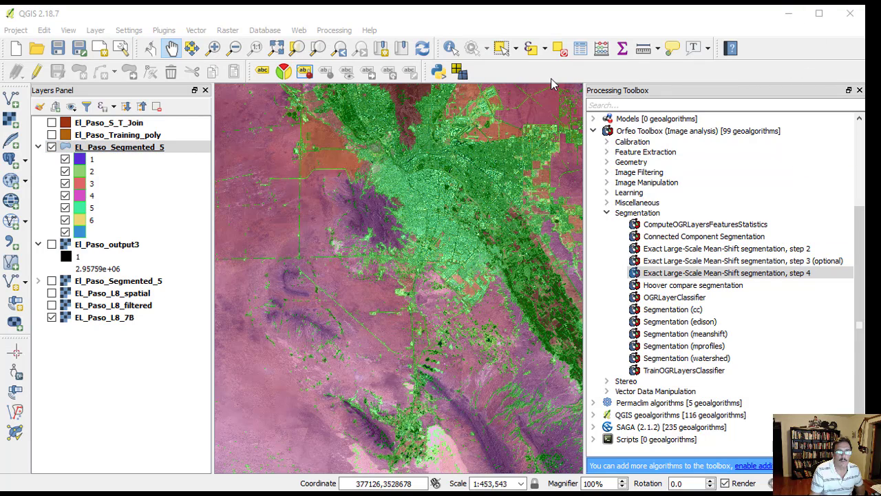
click(52, 147)
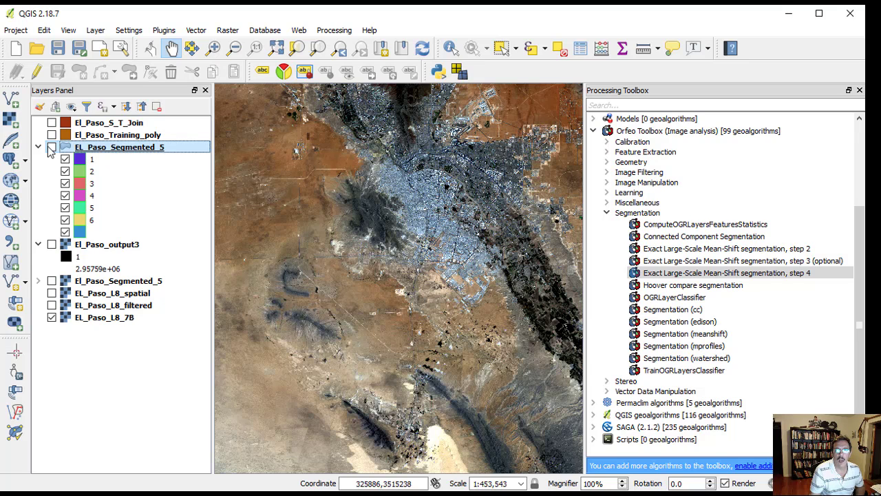
click(51, 147)
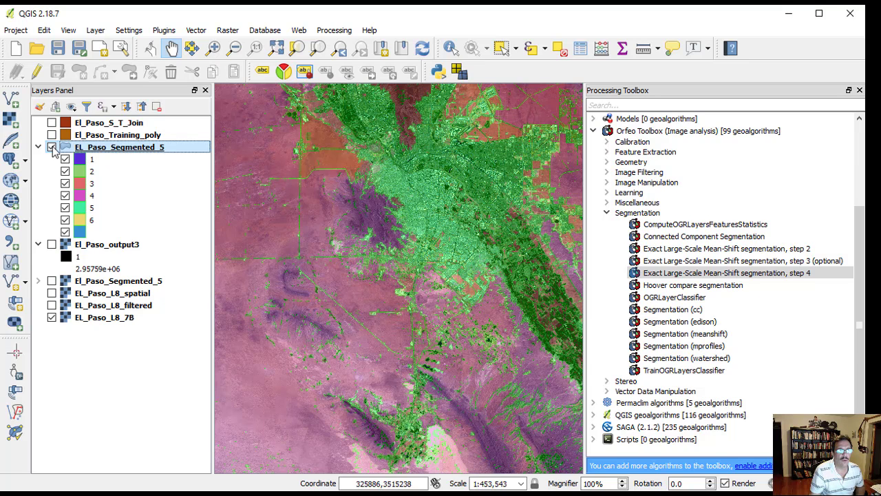
click(52, 148)
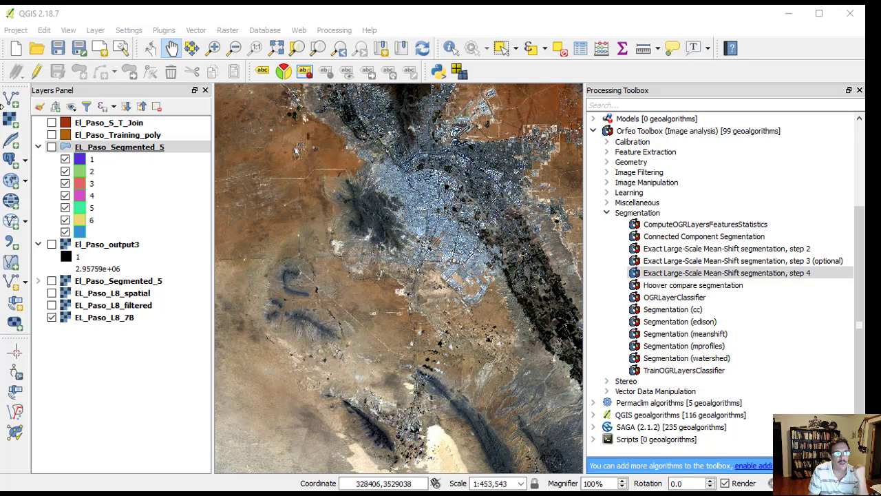
Add the EL_Paso_Accu_A.shp shapefile as a vector layer
click(11, 102)
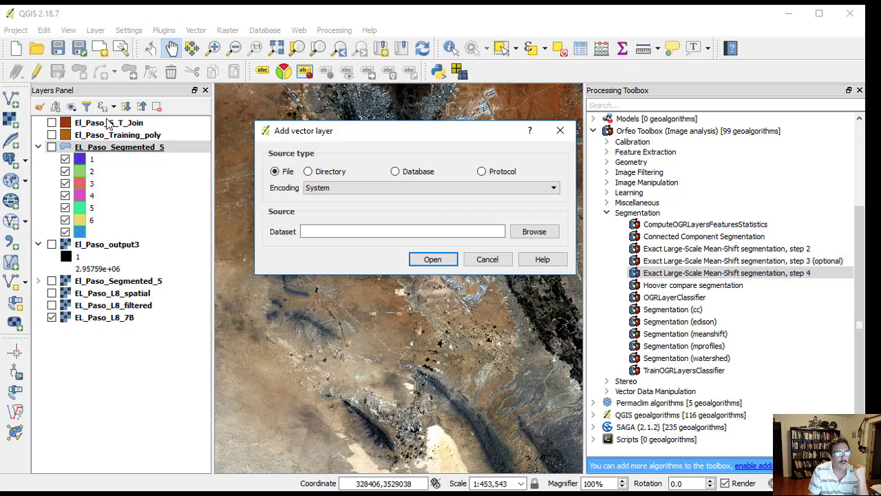
click(537, 234)
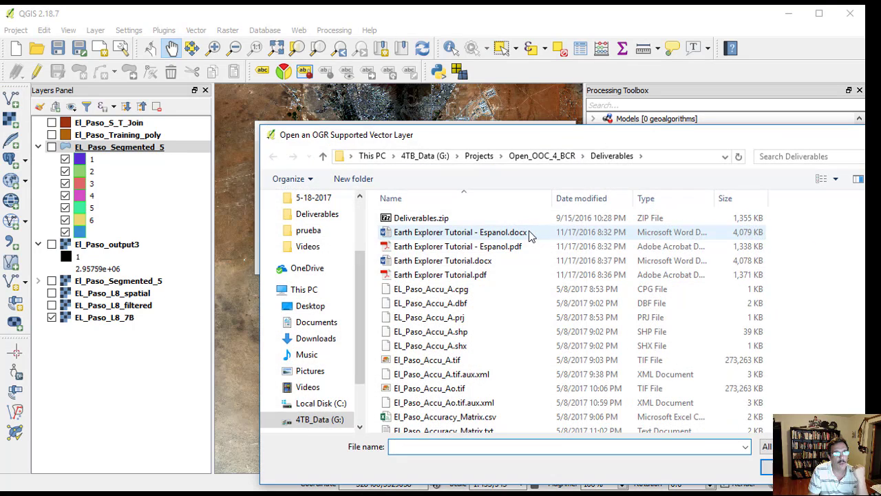
click(459, 333)
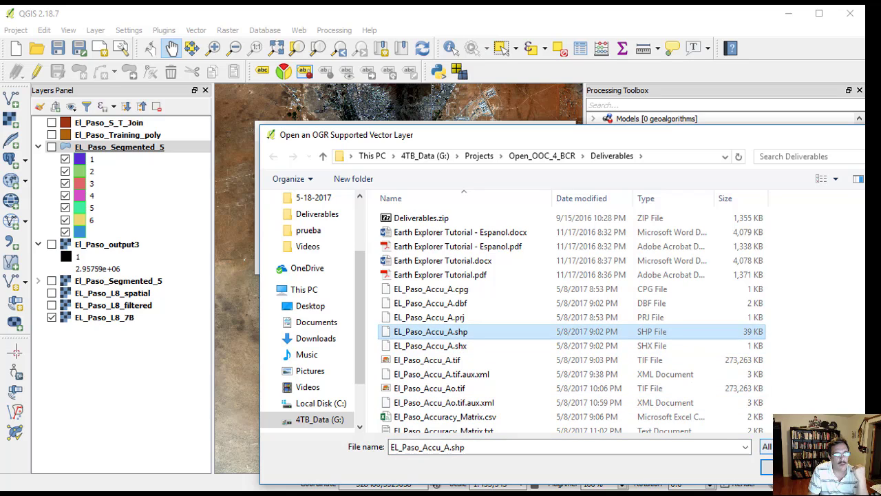
click(767, 467)
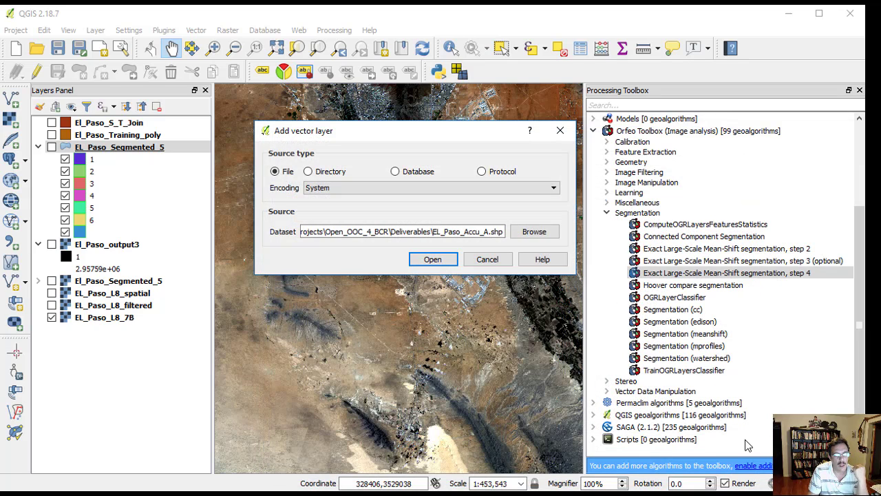
click(435, 260)
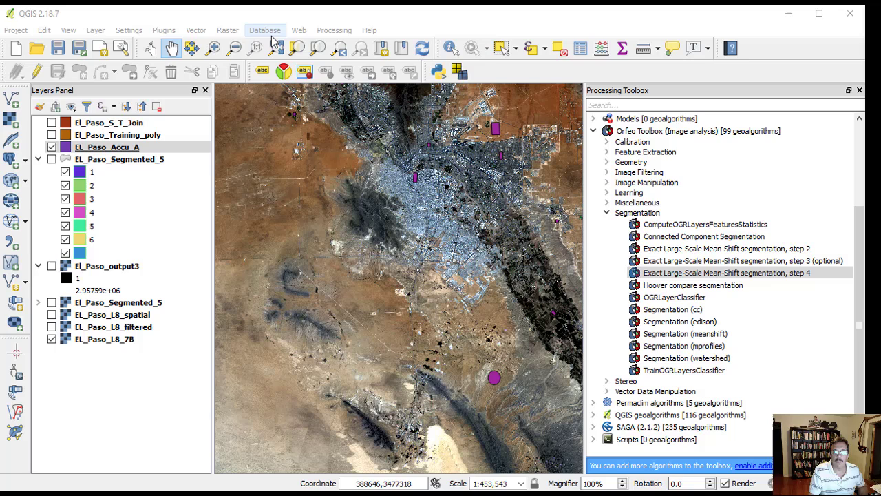
Rasterize EL_Paso_Accu_A on ID_Num into EL_Paso_Accu_A.tif at 30 x 30 resolution
click(229, 31)
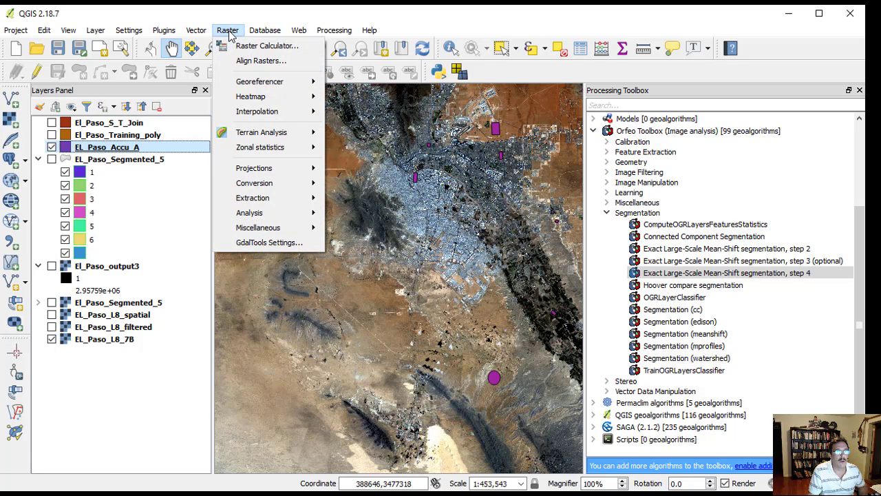
mouse_move(288, 186)
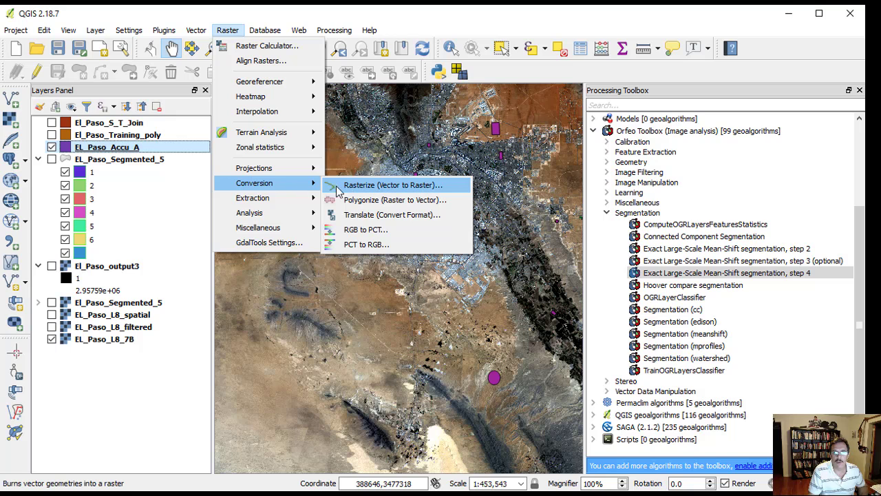
click(350, 188)
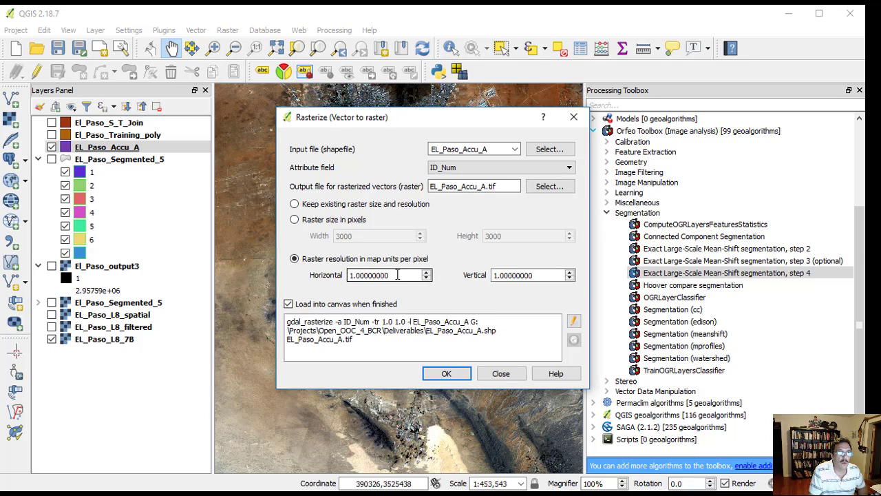
drag(397, 274, 347, 275)
text(30)
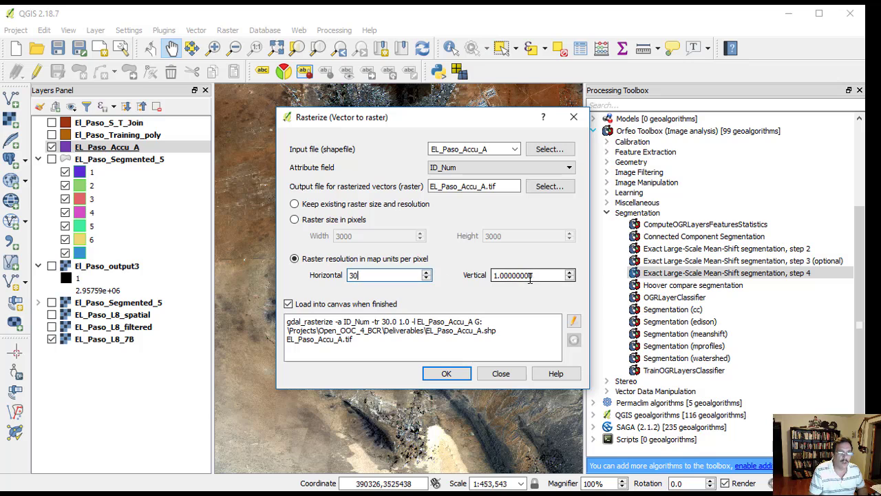
drag(529, 277, 487, 275)
text(30)
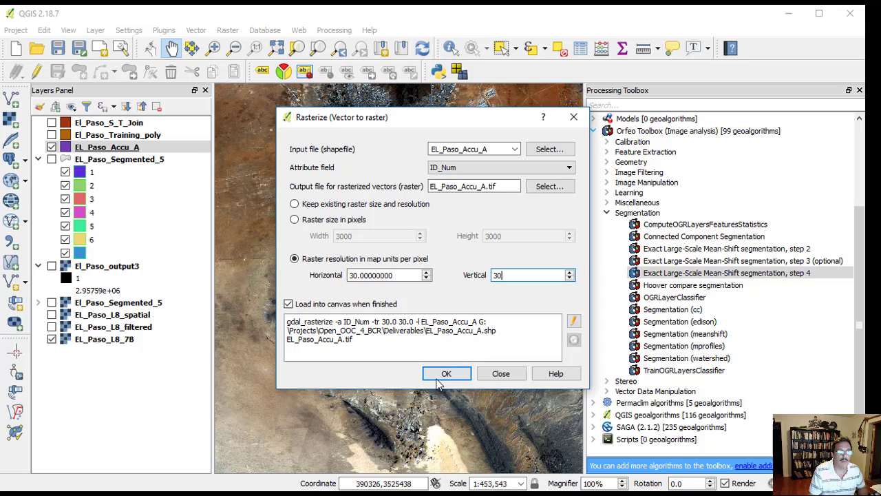
key(Escape)
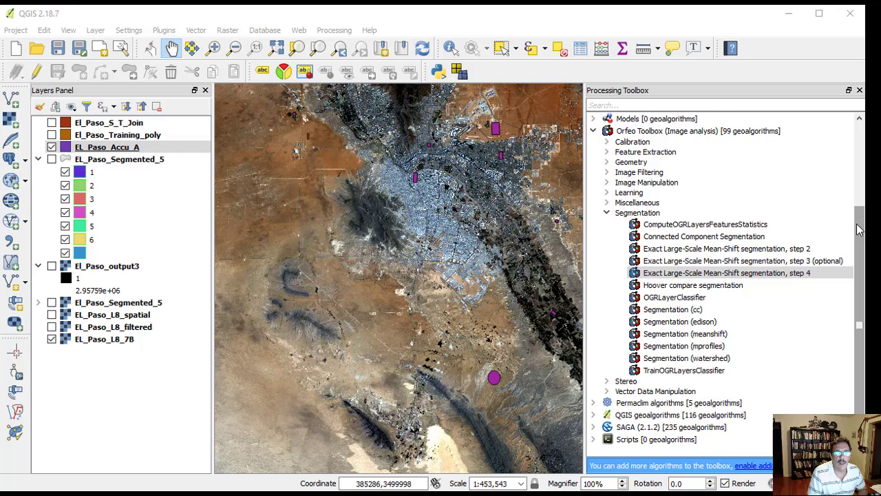
Locate r.kappa under GRASS GIS 7 raster algorithms in the Processing Toolbox
scroll(722, 206, up, 4)
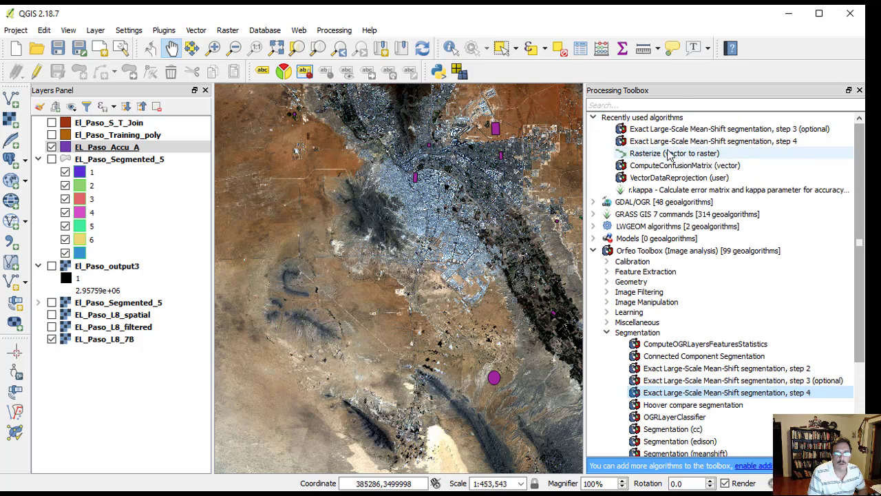
click(593, 214)
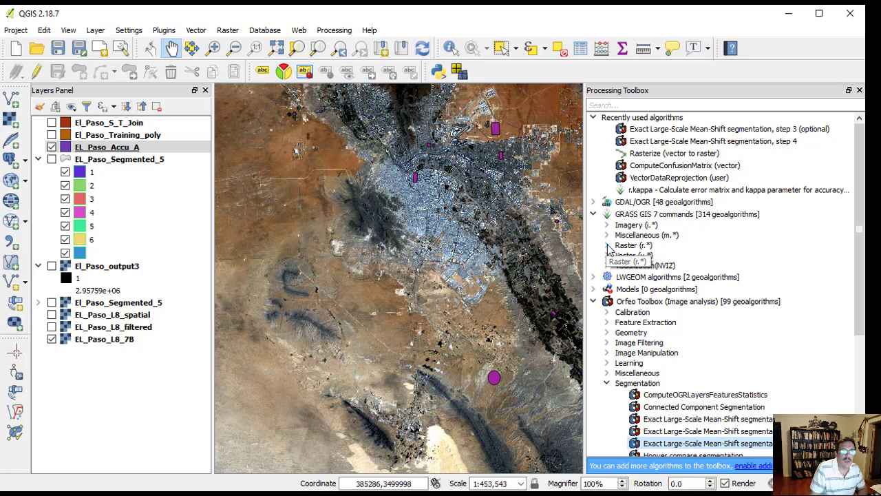
click(607, 245)
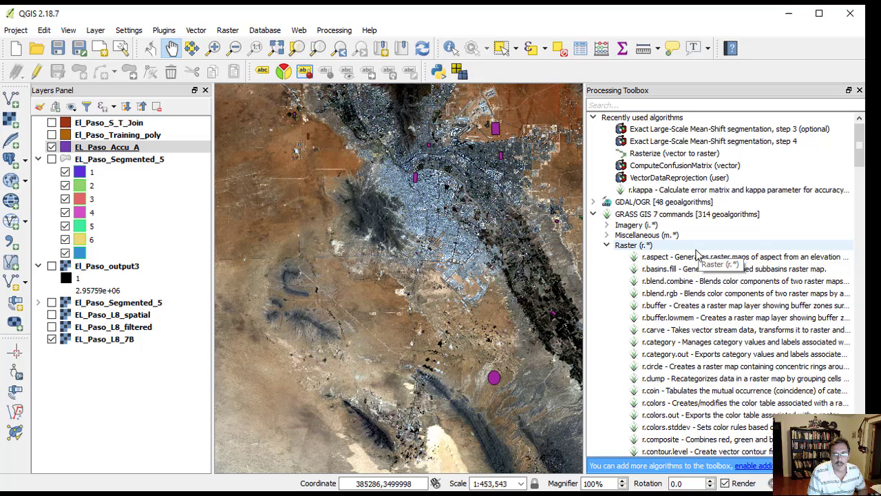
scroll(696, 254, down, 6)
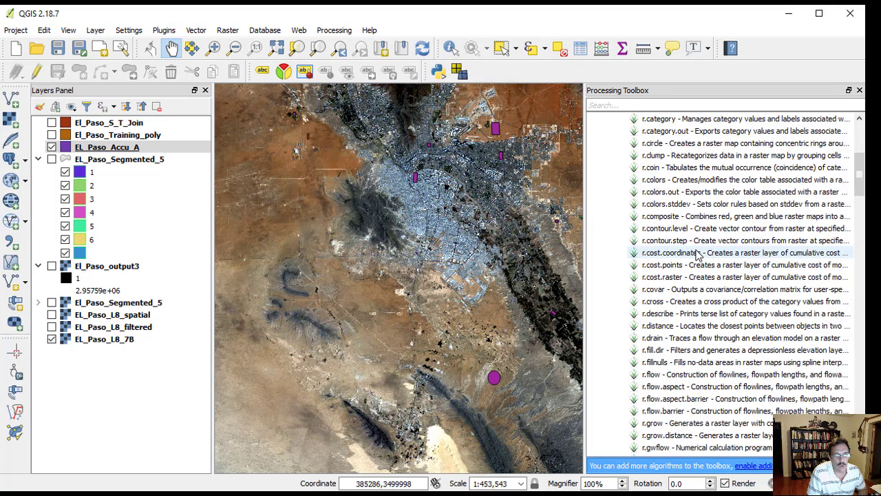
scroll(696, 254, down, 6)
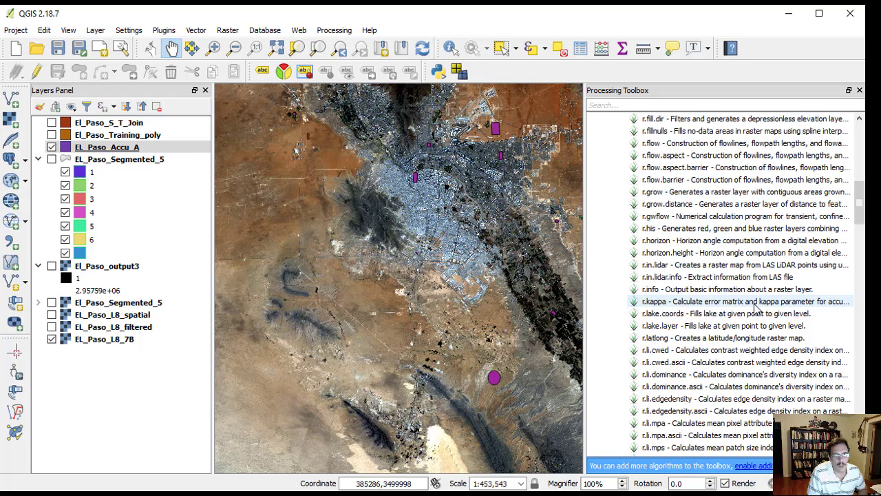
click(662, 302)
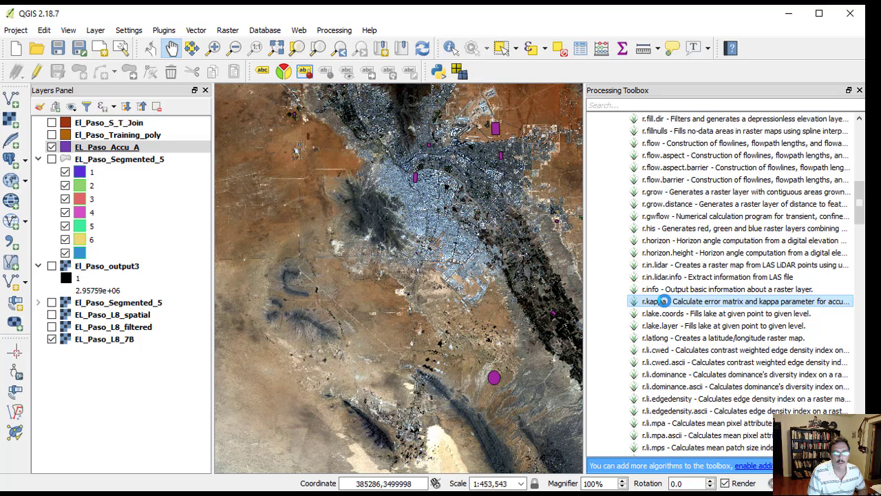
Open r.kappa, set the error matrix output to El_Paso_Error_Matrix.txt, and close it unrun
double_click(662, 301)
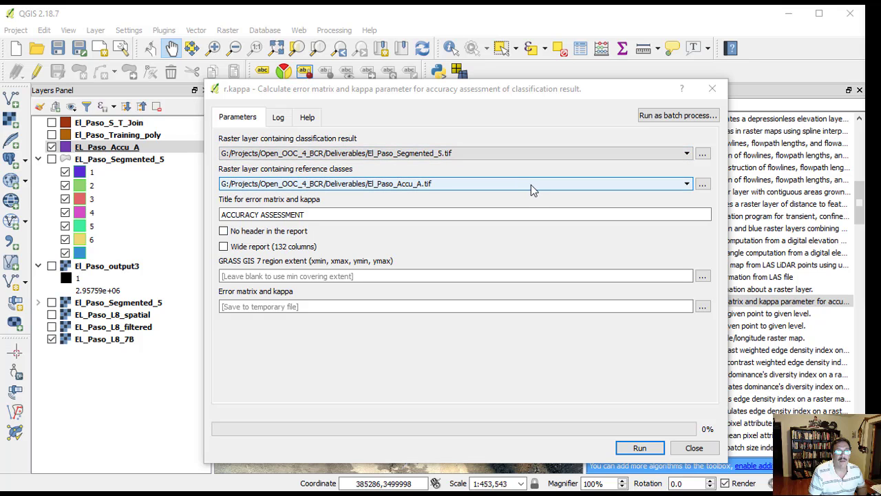
click(455, 308)
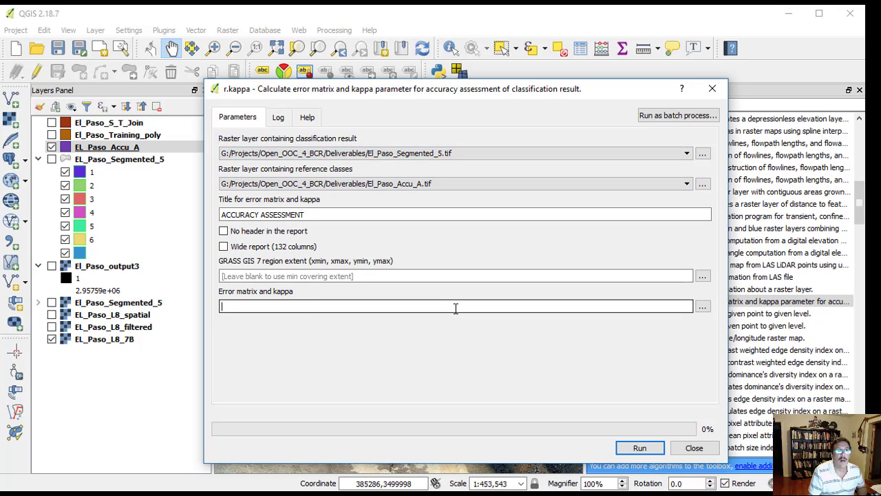
text(El_Paso_Error_Matrix.txt)
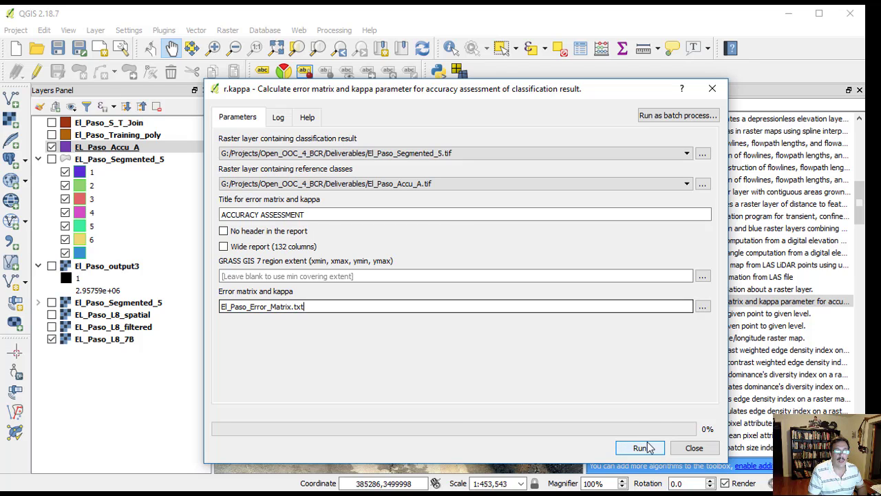
click(690, 448)
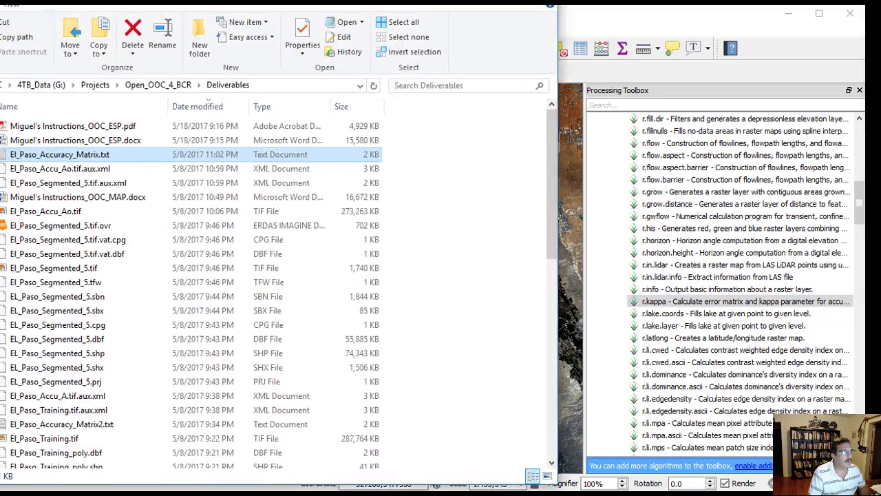
Move the Deliverables window aside and open El_Paso_Accuracy_Matrix.txt in Notepad
drag(326, 7, 580, 24)
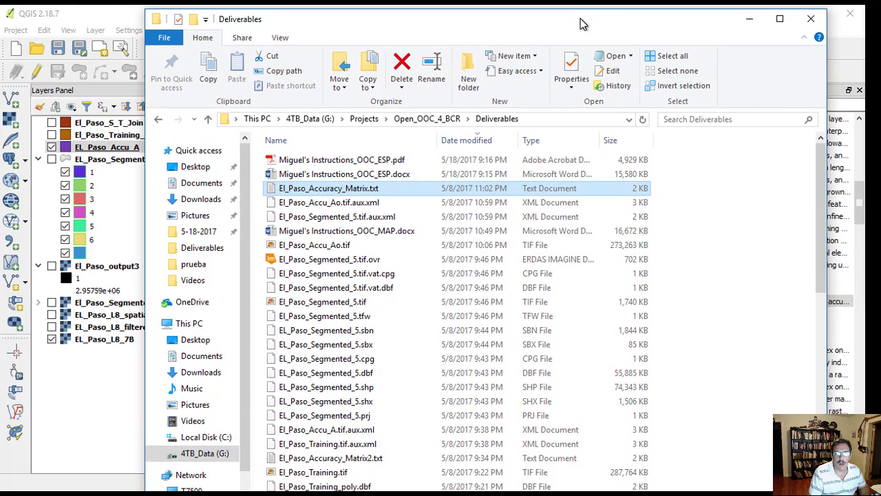
double_click(332, 190)
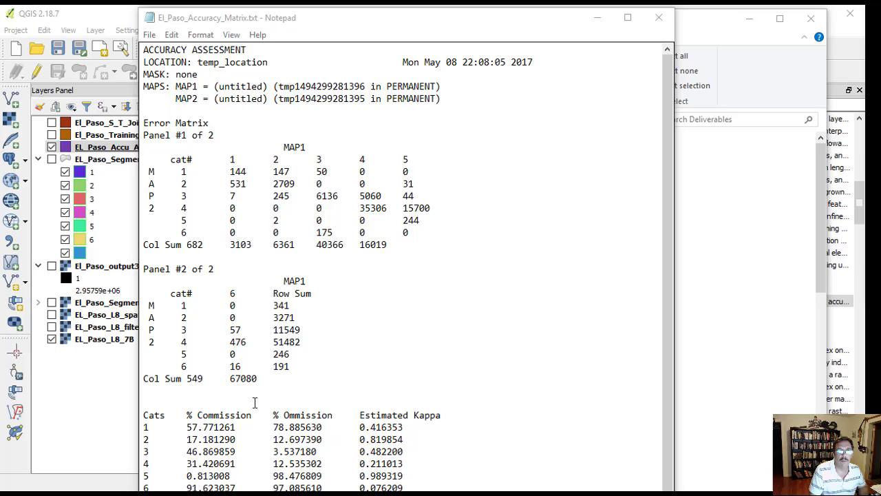
scroll(344, 363, down, 3)
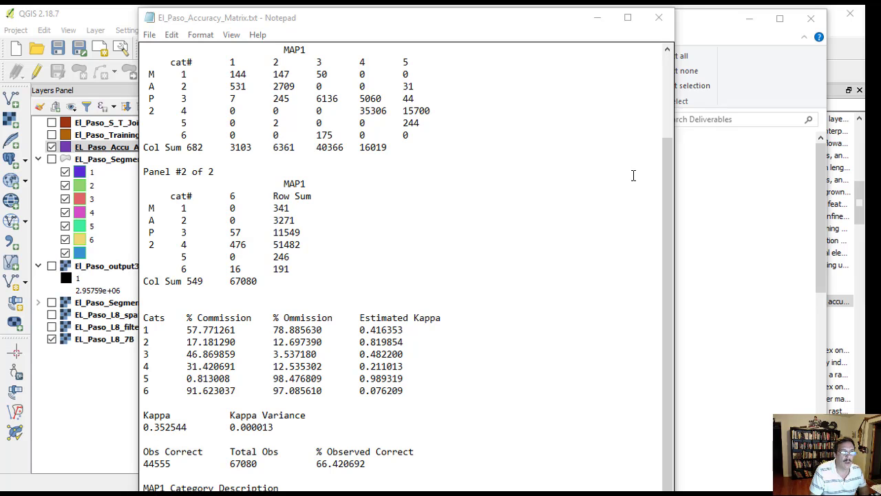
drag(467, 27, 469, 0)
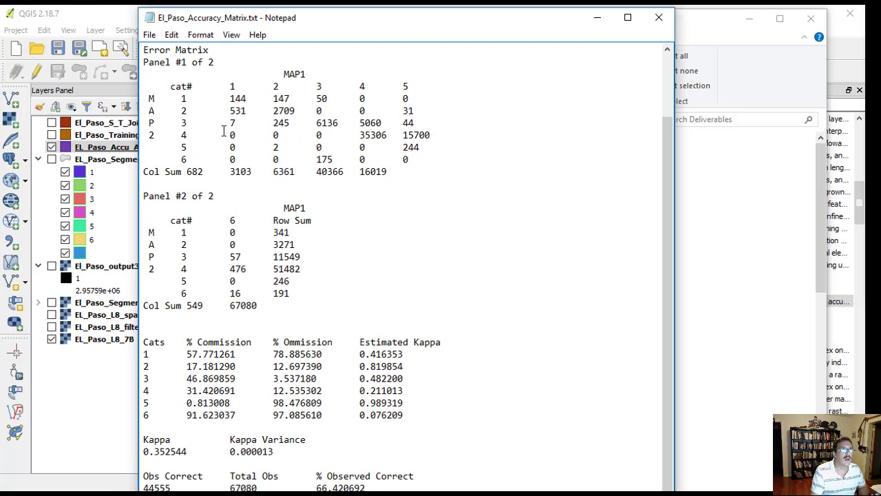
scroll(233, 383, down, 1)
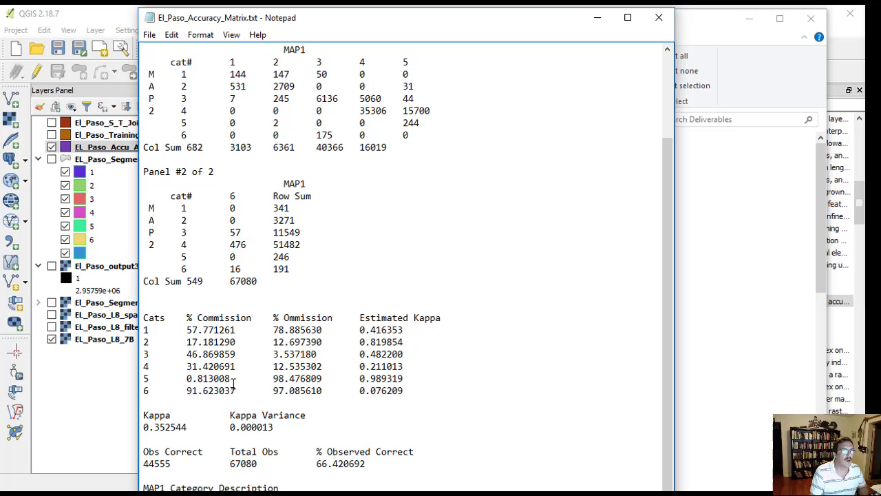
Scroll the report to the category list: Water, Developed, Grass-Agro, Brushland, Barren land, Forest
scroll(554, 207, down, 4)
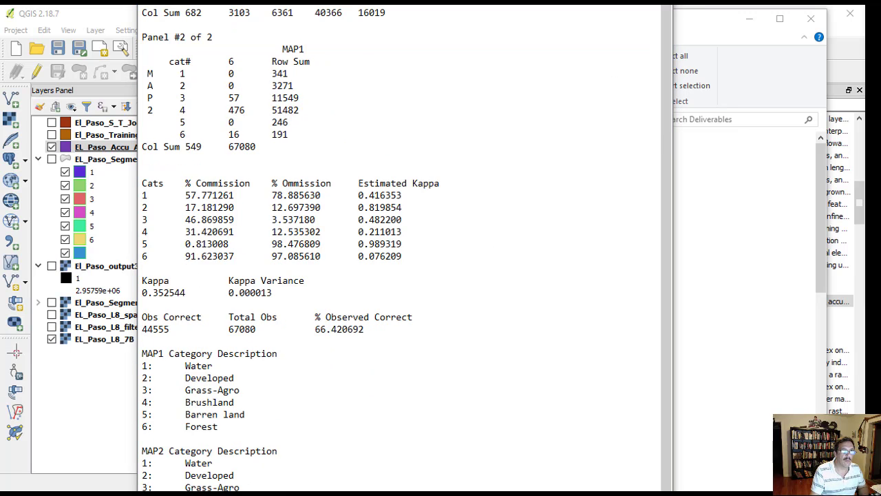